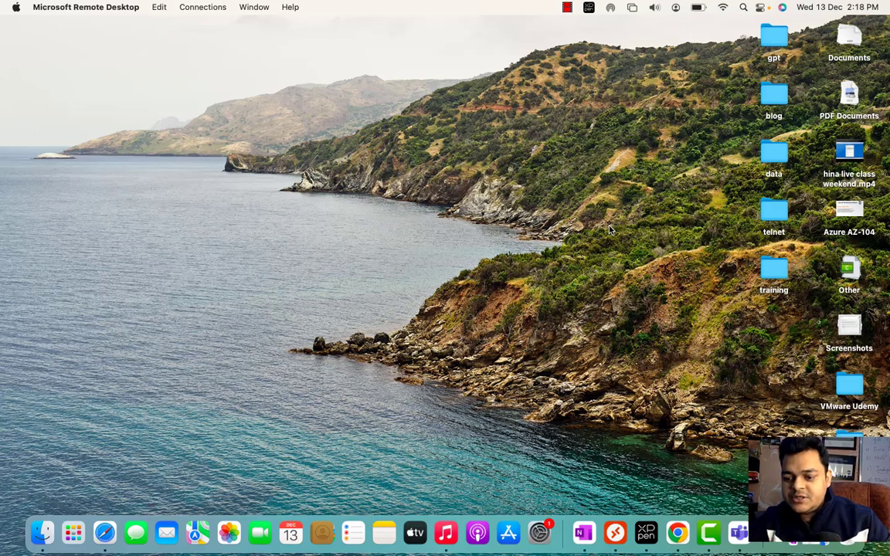
- Close the stray desktop menu, show the Windows 10 x64 (2) VM, then minimize VMware back to macOS
right_click(609, 229)
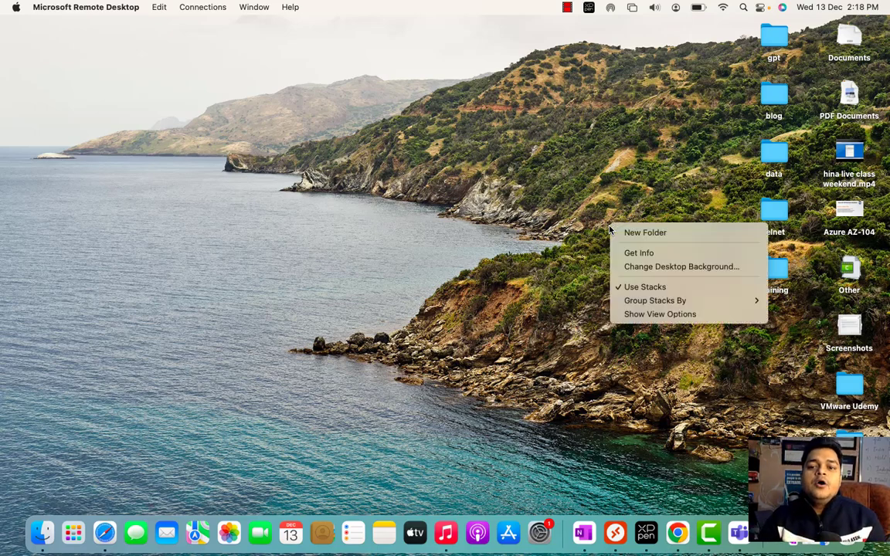
click(451, 264)
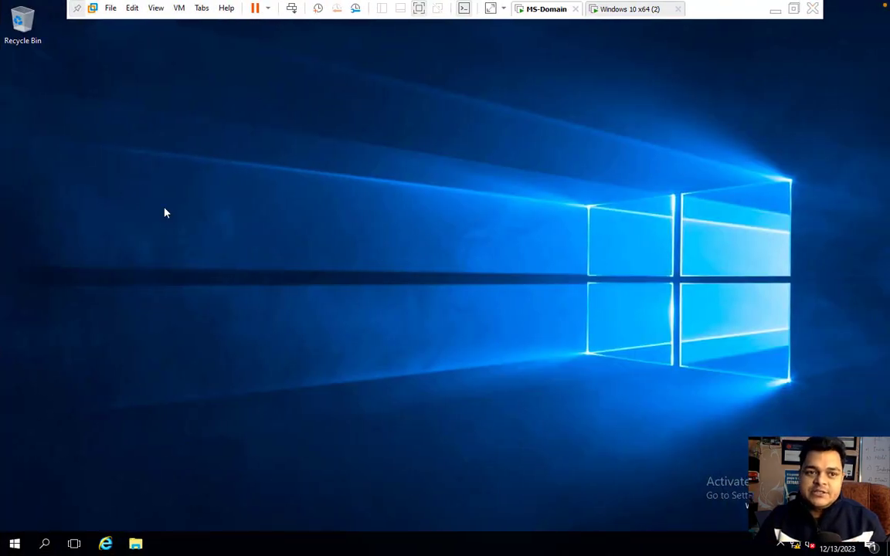
click(629, 11)
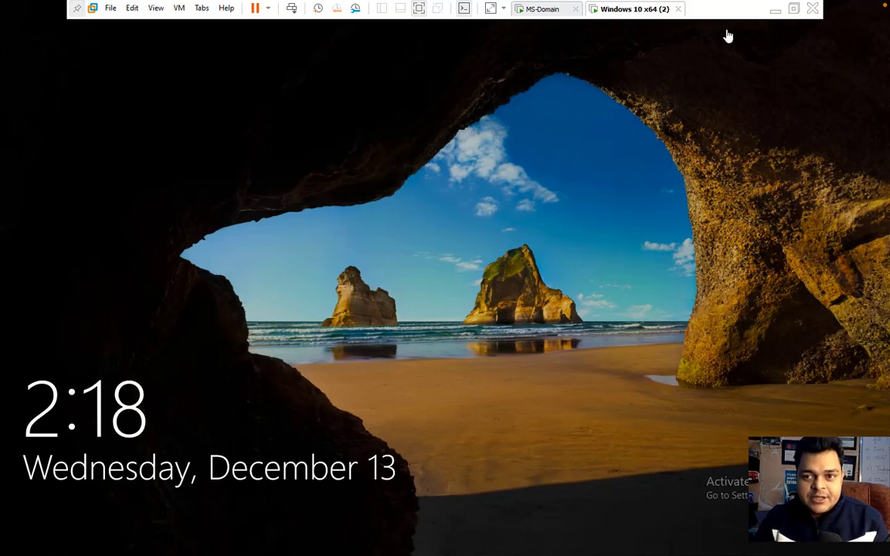
click(770, 17)
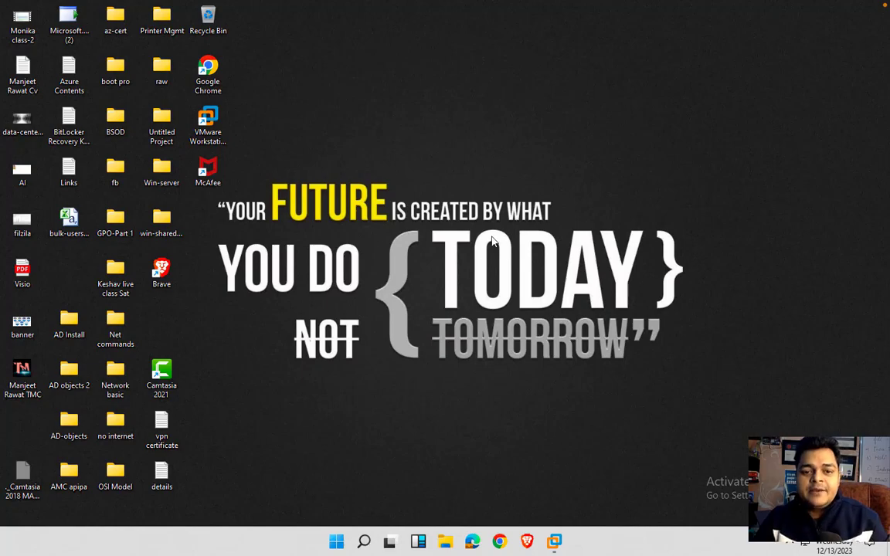
key(ctrl+Left)
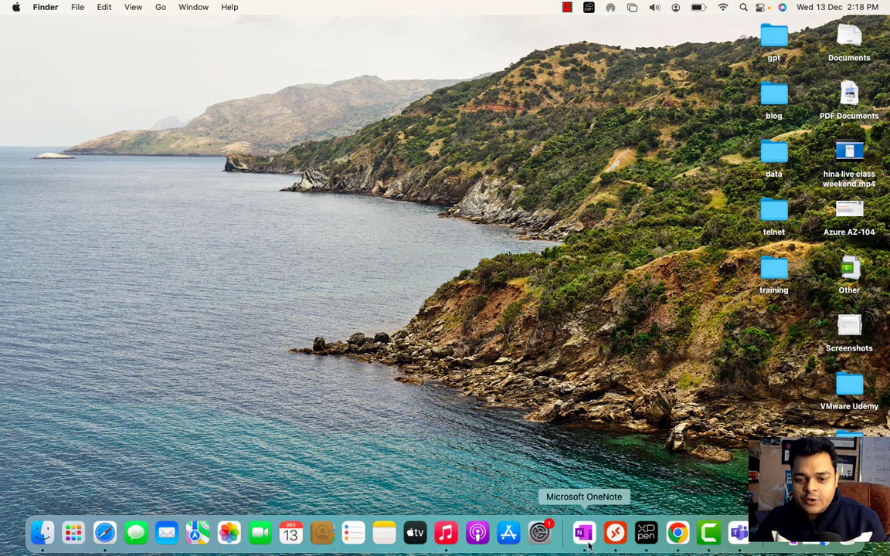
- Open OneNote full screen and add a blank page to the Become System Admin in 2024 section
click(589, 545)
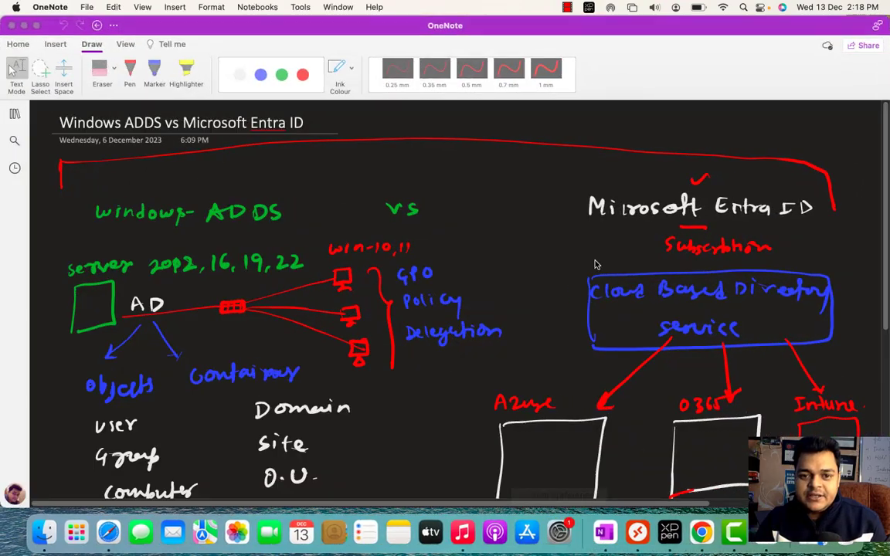
click(35, 25)
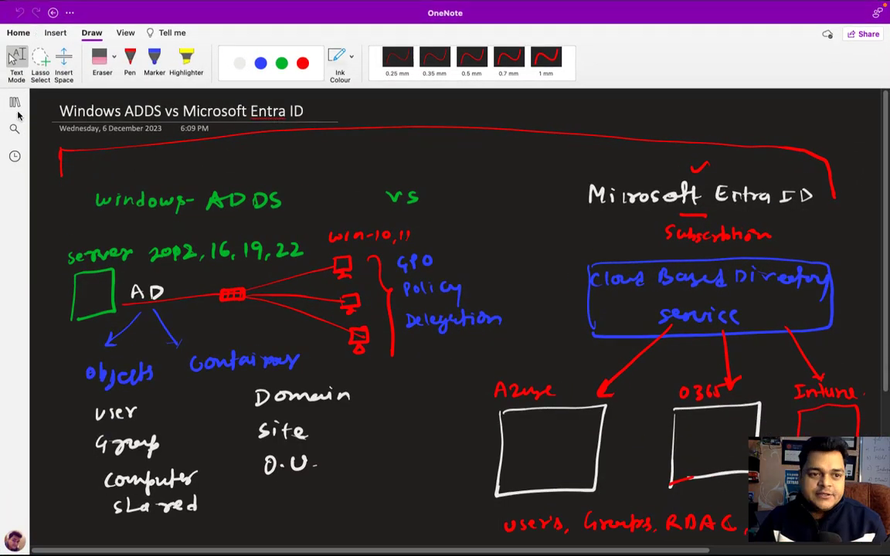
click(15, 104)
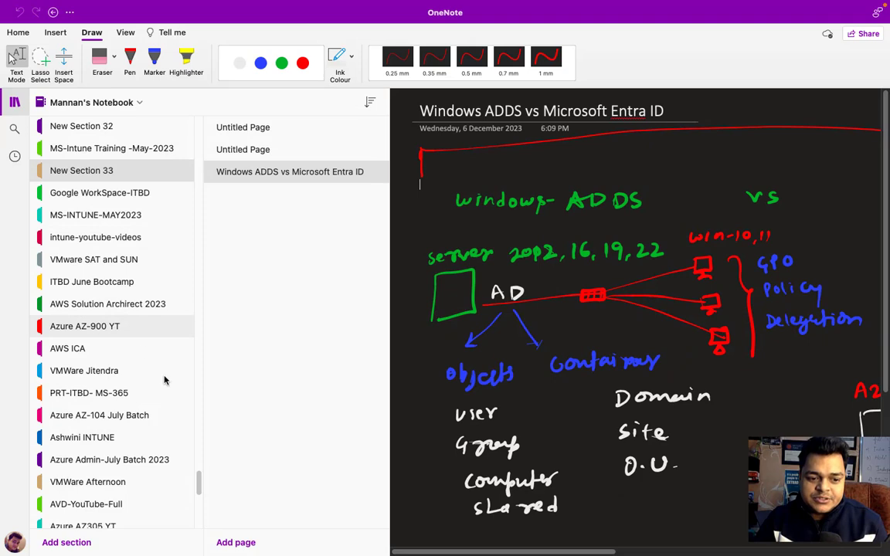
scroll(154, 386, down, 10)
click(139, 517)
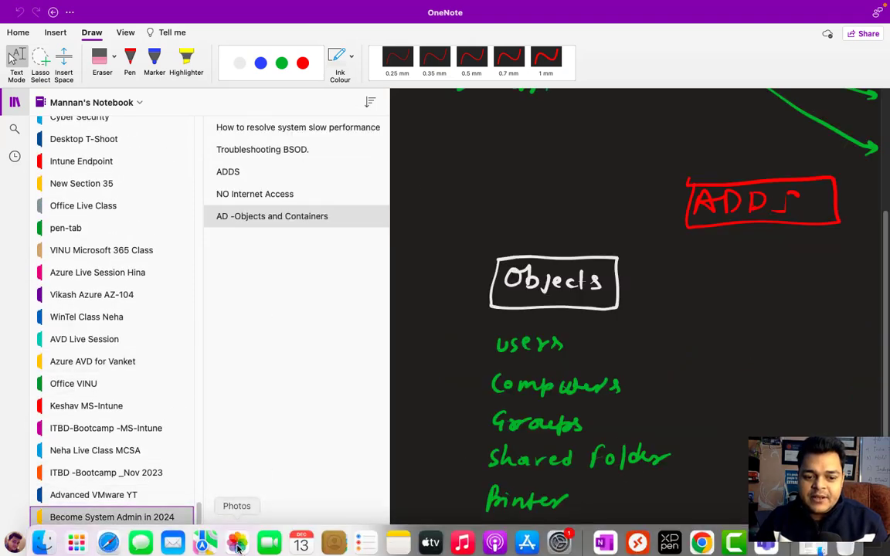
click(247, 542)
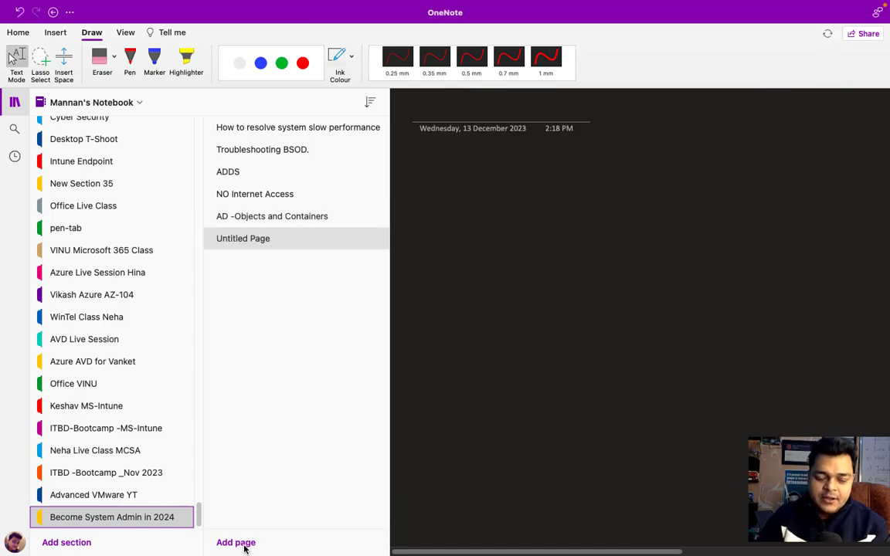
- Title the new page 'Group Policy-server 2016-AD' and collapse the navigation pane
right_click(261, 241)
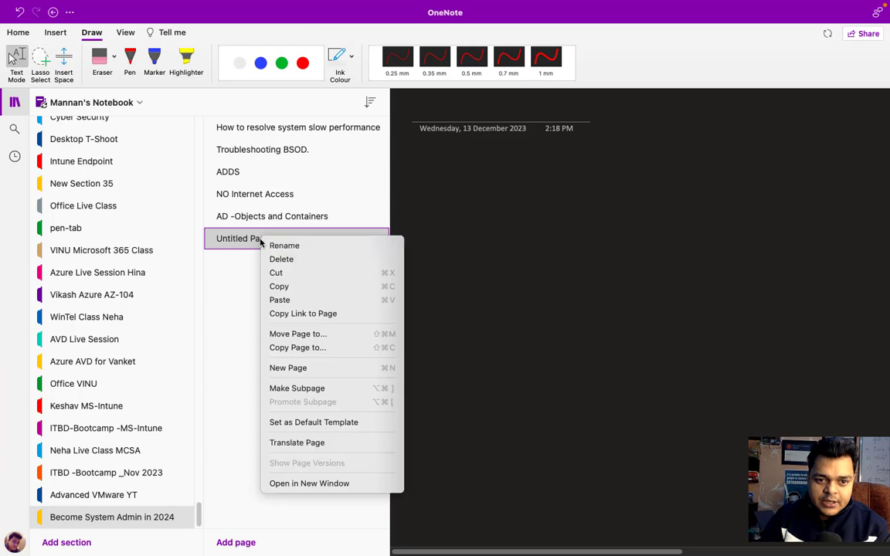
click(273, 246)
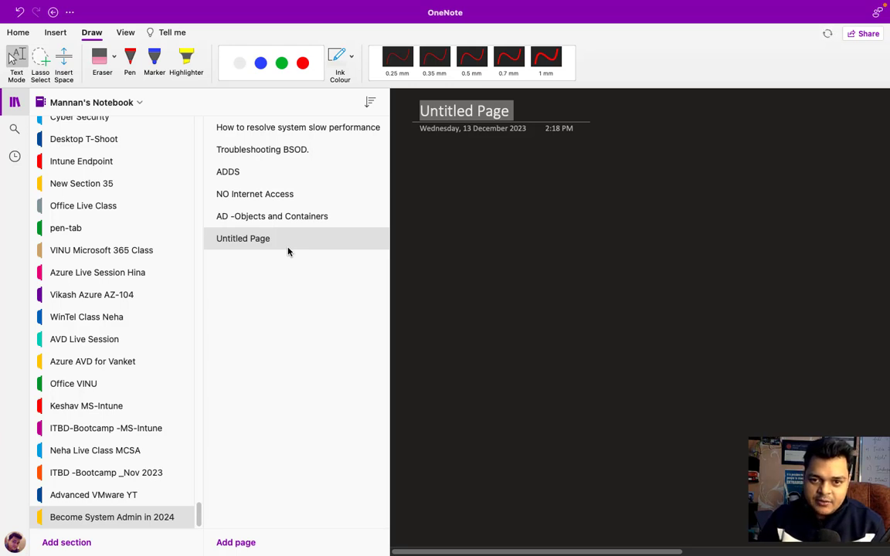
text(G)
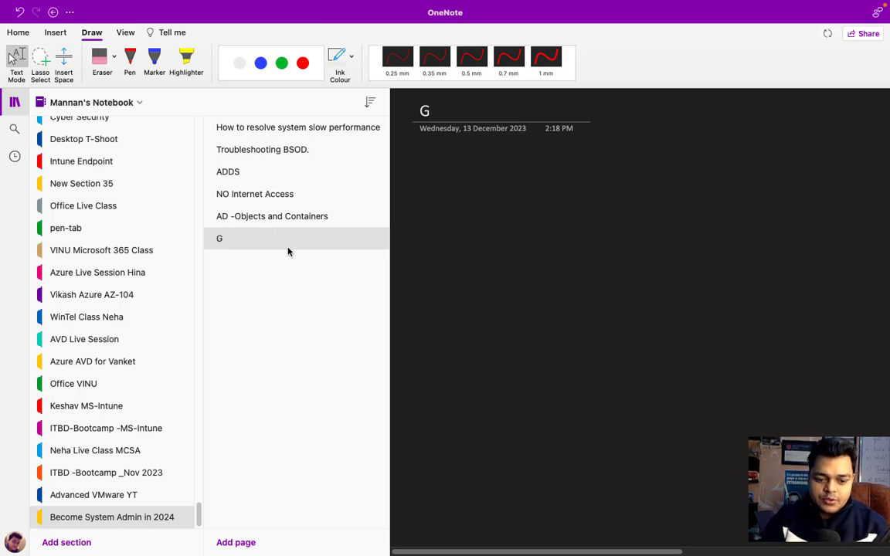
text(roup)
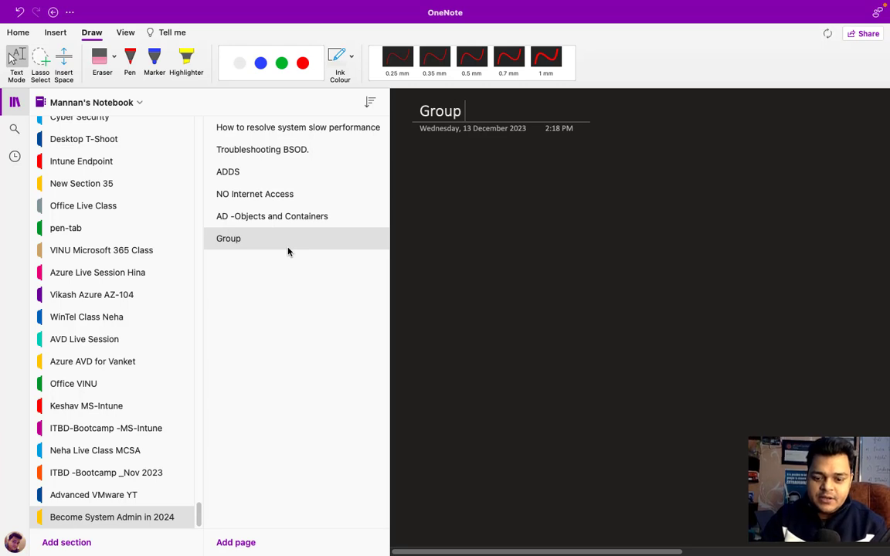
text( Policy)
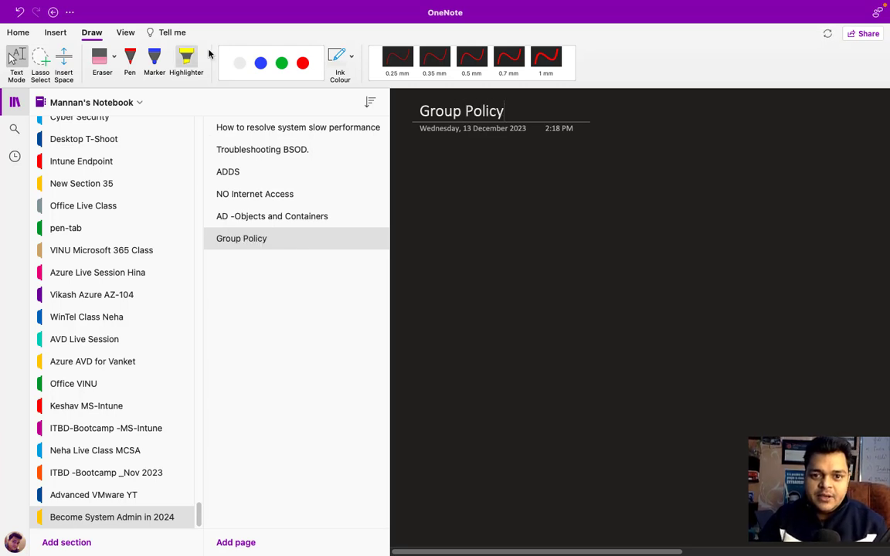
text(-serverv 201)
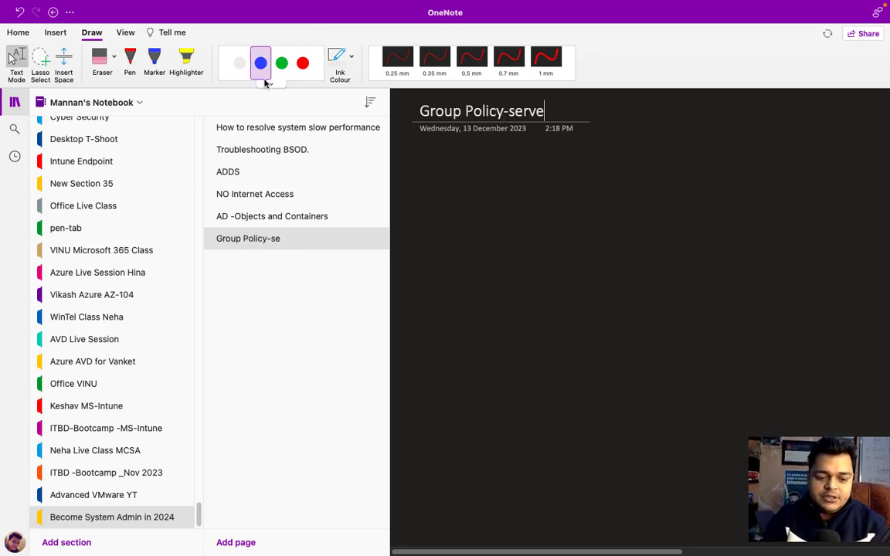
key(BackSpace)
key(BackSpace)
key(BackSpace)
key(BackSpace)
key(BackSpace)
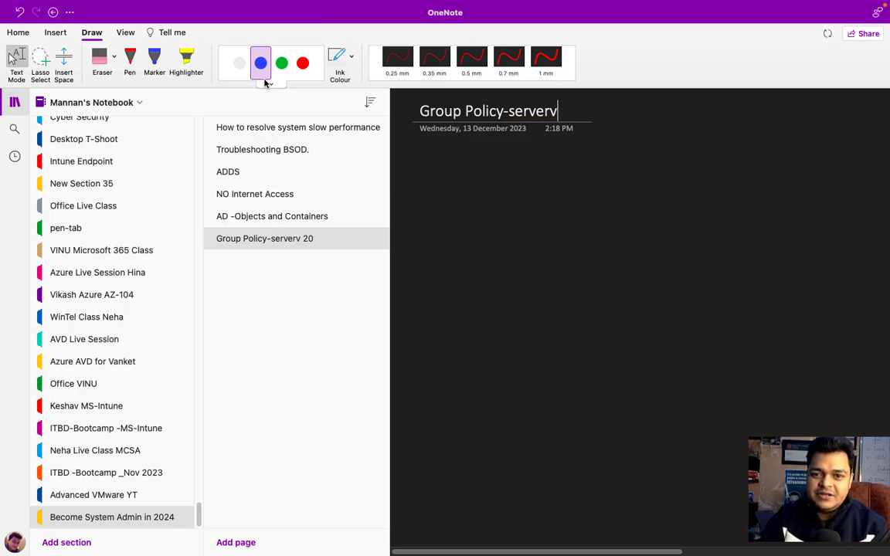
text(201)
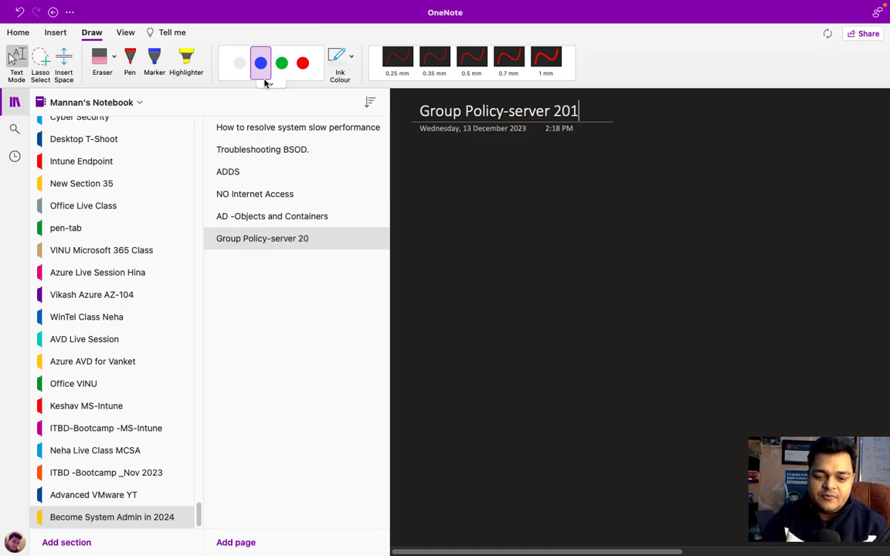
text(6-AD)
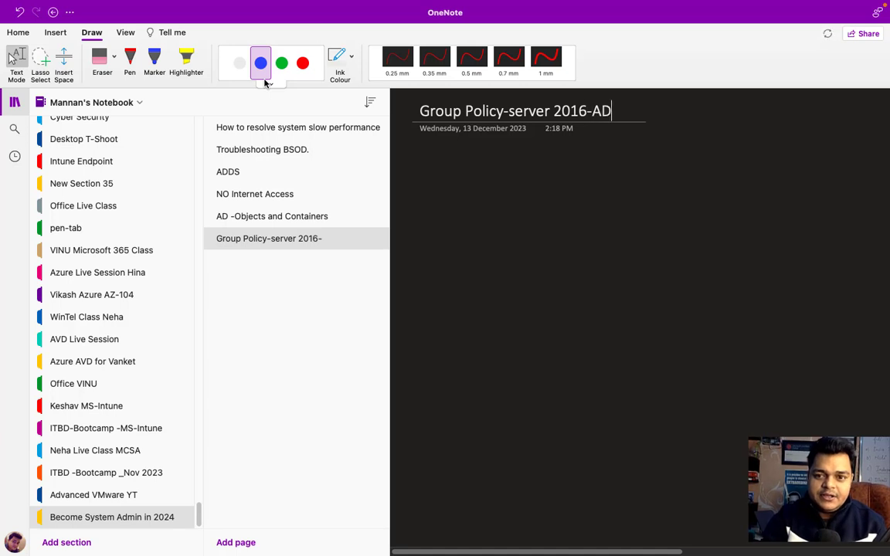
mouse_move(247, 38)
click(14, 103)
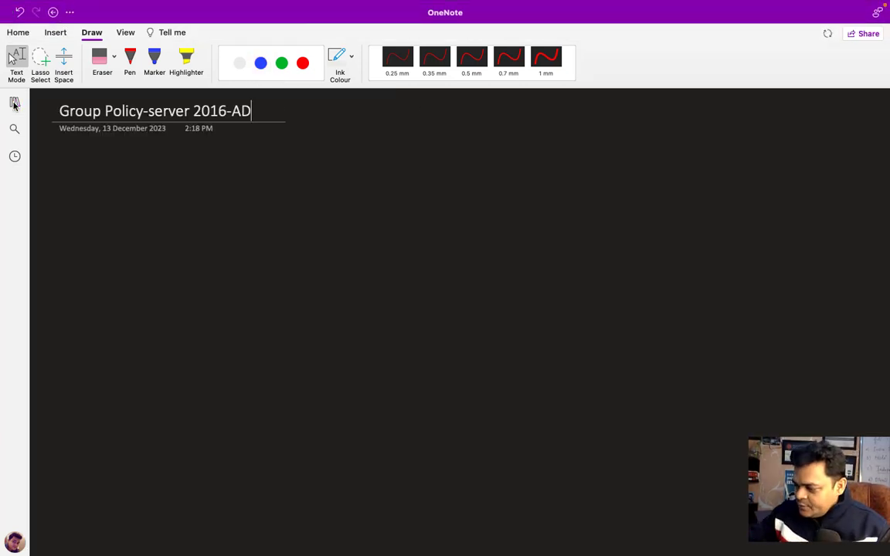
- Sketch a red server box labelled 'server' and 'ADDS'
click(130, 58)
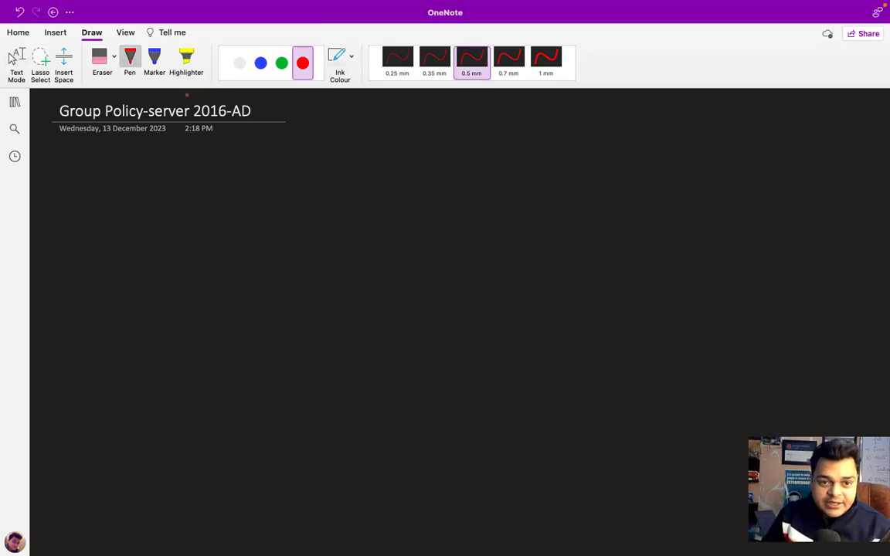
mouse_move(178, 191)
mouse_down()
mouse_move(176, 232)
mouse_move(215, 243)
mouse_move(217, 187)
mouse_move(182, 190)
mouse_up()
drag(170, 268, 224, 270)
drag(167, 173, 229, 168)
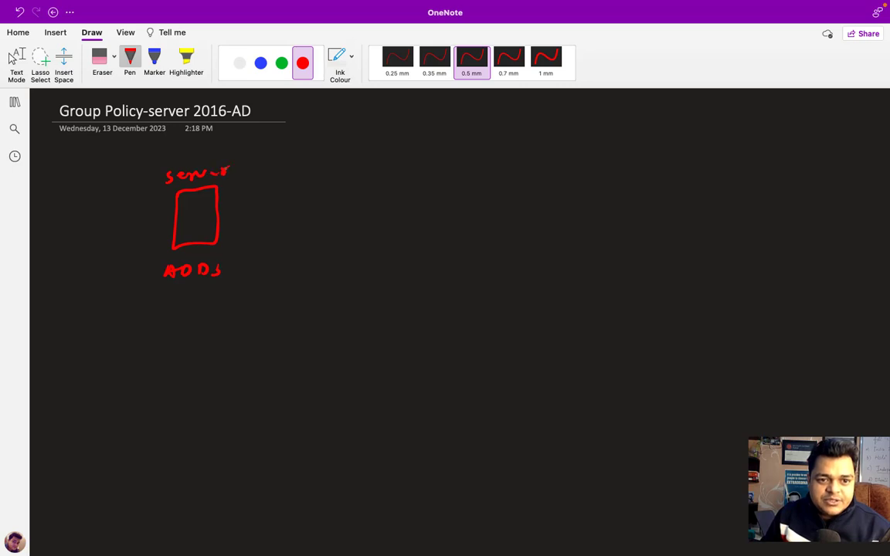
- In green, draw a win-10 client monitor with an arrow from the server, labelled 'Member of ADDS'
click(281, 63)
mouse_move(469, 233)
mouse_down()
mouse_move(469, 203)
mouse_move(501, 232)
mouse_move(481, 240)
mouse_up()
drag(461, 176, 527, 178)
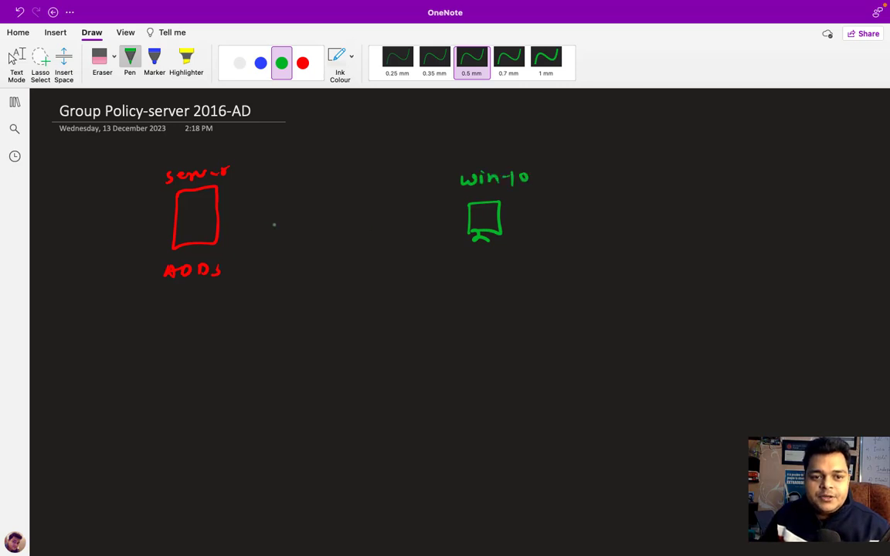
drag(222, 221, 467, 219)
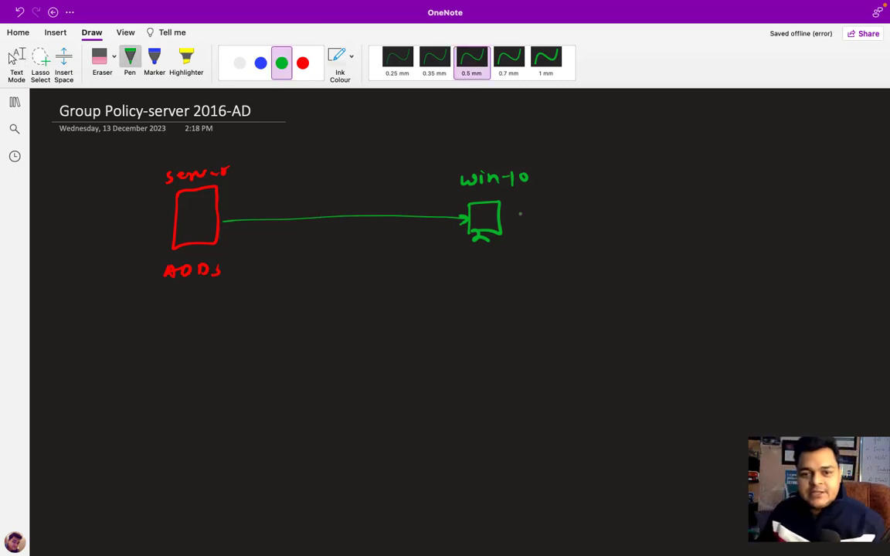
mouse_move(462, 259)
mouse_down()
mouse_move(465, 269)
mouse_move(581, 258)
mouse_move(662, 269)
mouse_up()
click(680, 265)
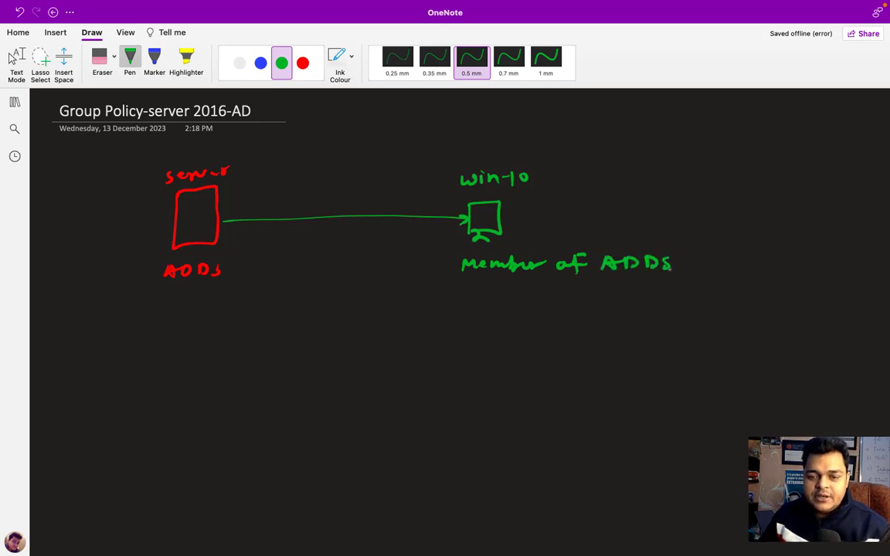
key(Escape)
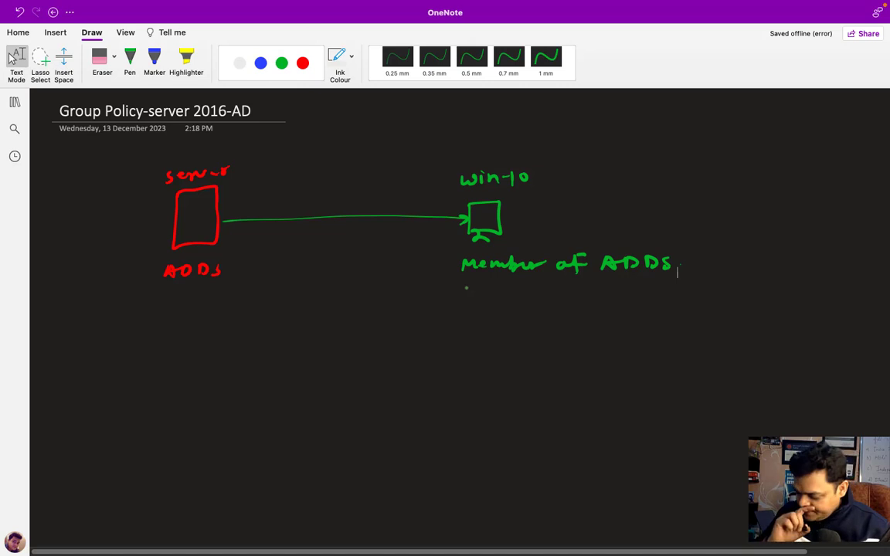
- Write '1- GPO- Precedence?' in white ink
click(130, 61)
click(239, 62)
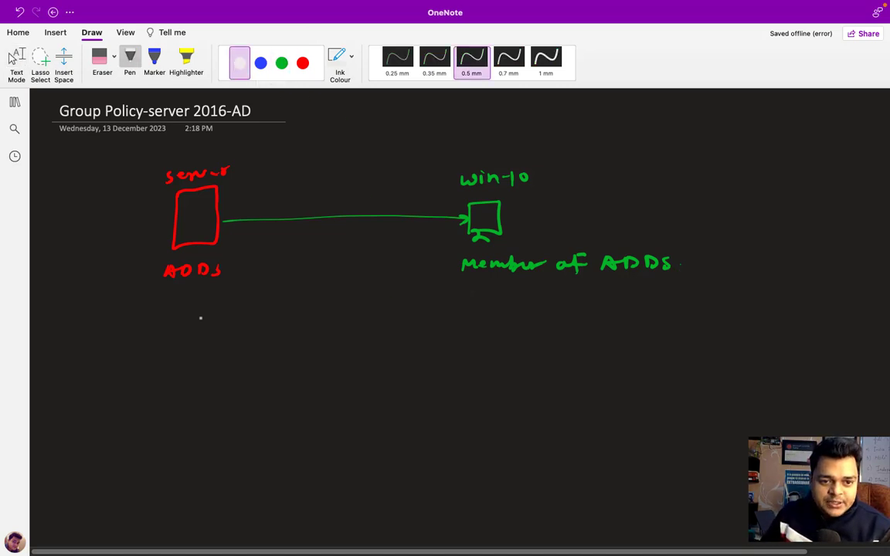
mouse_move(105, 351)
mouse_down()
mouse_move(105, 341)
mouse_move(143, 351)
mouse_move(174, 336)
mouse_move(194, 343)
mouse_up()
mouse_move(206, 332)
mouse_down()
mouse_move(205, 350)
mouse_move(224, 338)
mouse_move(225, 349)
mouse_move(301, 337)
mouse_move(369, 344)
mouse_up()
click(260, 338)
click(260, 344)
click(368, 349)
- In red ink, write the initials L, S, D and O.U in a column
click(302, 63)
drag(530, 334, 531, 358)
drag(522, 400, 511, 419)
drag(508, 455, 509, 465)
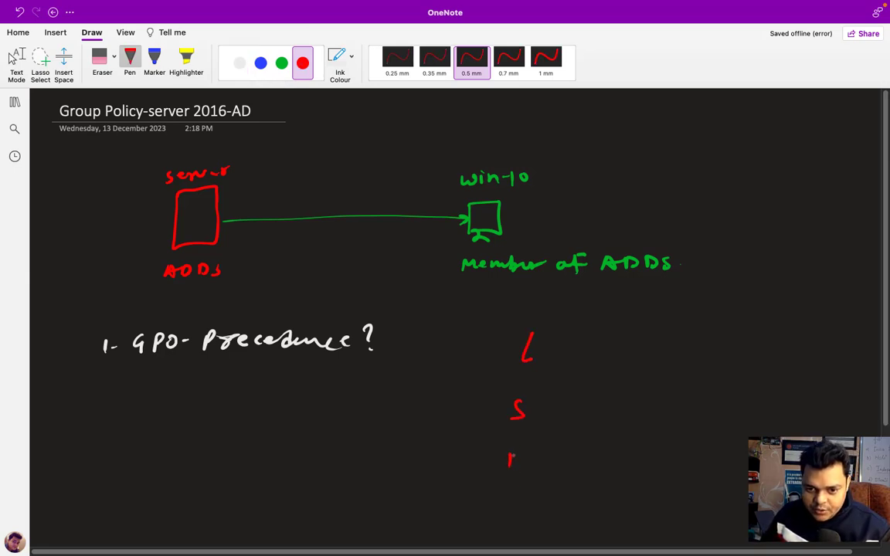
mouse_move(510, 453)
mouse_down()
mouse_move(514, 489)
mouse_move(551, 490)
mouse_up()
click(529, 501)
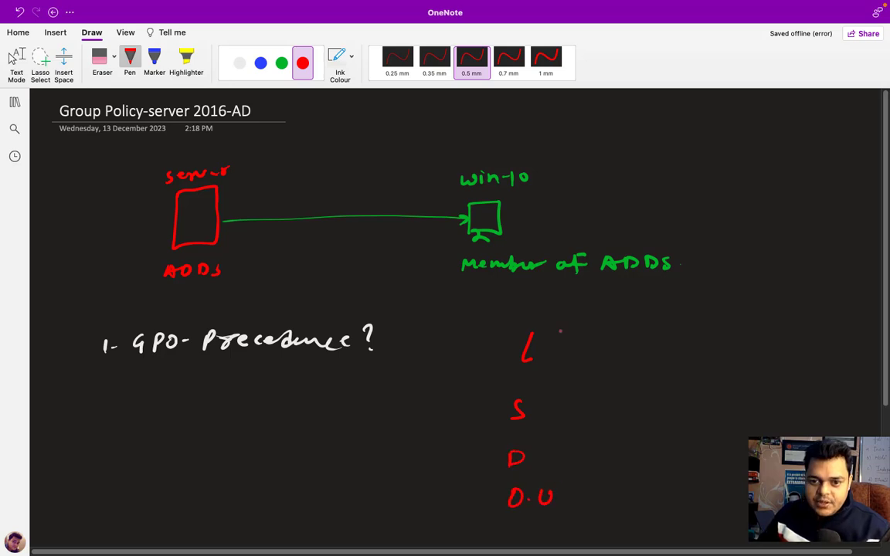
- Complete the words Local, Site and Domain, then switch the ink to green
drag(547, 348, 596, 359)
drag(539, 407, 537, 415)
drag(553, 402, 553, 420)
drag(548, 410, 571, 417)
mouse_move(538, 451)
mouse_down()
mouse_move(536, 462)
mouse_move(539, 453)
mouse_up()
drag(545, 453, 575, 463)
drag(588, 456, 627, 464)
click(603, 451)
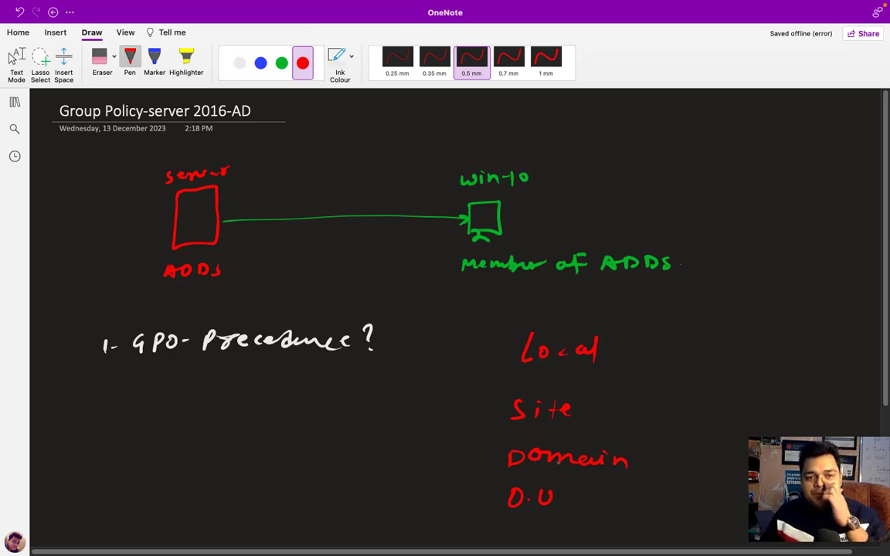
click(282, 63)
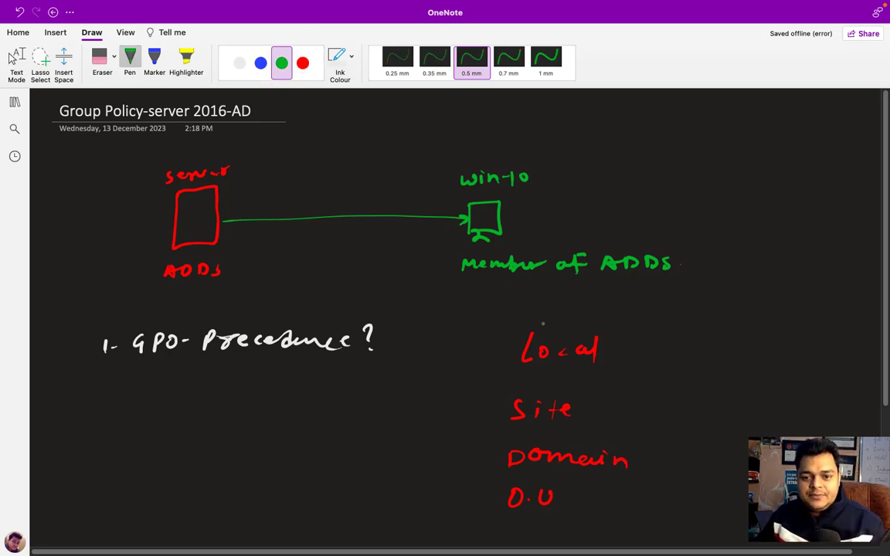
- Draw green boxes around Local, Site, Domain and O.U, and tick O.U
mouse_move(517, 330)
mouse_down()
mouse_move(508, 366)
mouse_move(601, 363)
mouse_move(622, 323)
mouse_move(515, 324)
mouse_up()
mouse_move(503, 388)
mouse_down()
mouse_move(533, 424)
mouse_move(611, 398)
mouse_move(549, 383)
mouse_move(502, 390)
mouse_up()
mouse_move(504, 445)
mouse_down()
mouse_move(533, 477)
mouse_move(644, 476)
mouse_move(644, 442)
mouse_move(498, 442)
mouse_up()
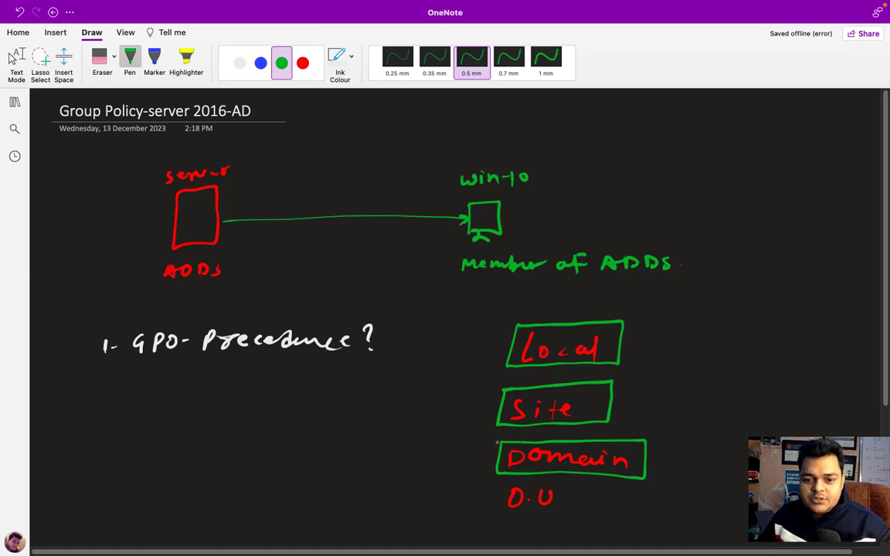
mouse_move(499, 485)
mouse_down()
mouse_move(495, 521)
mouse_move(618, 520)
mouse_move(499, 485)
mouse_up()
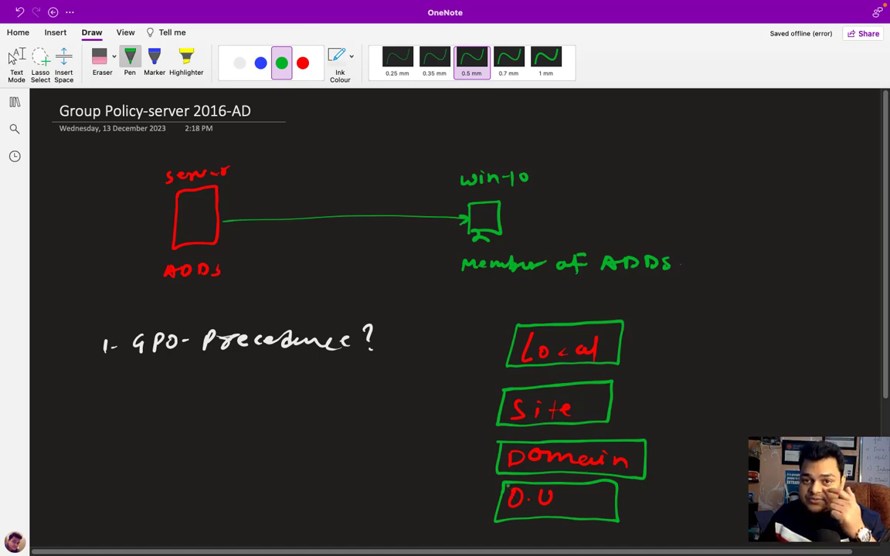
drag(678, 505, 701, 500)
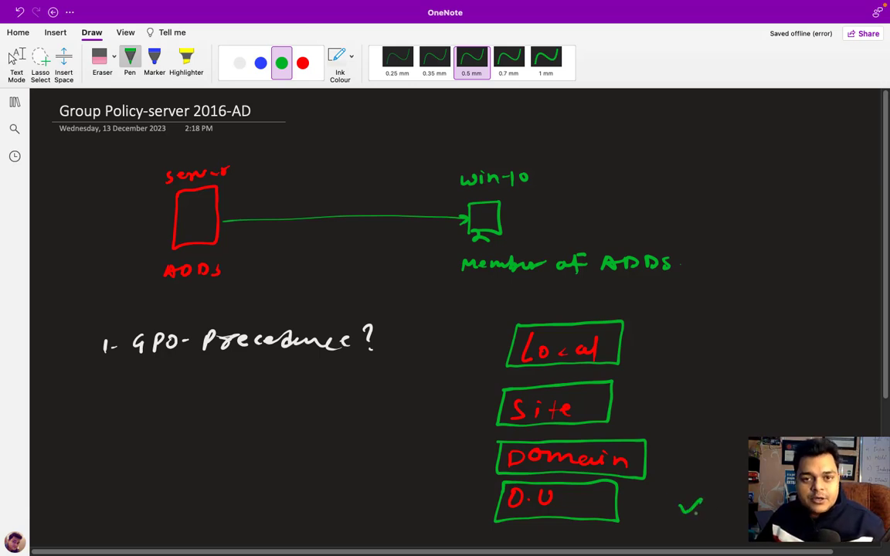
- Draw an upward arrow beside the list labelled LOW
drag(761, 348, 755, 437)
drag(748, 361, 771, 356)
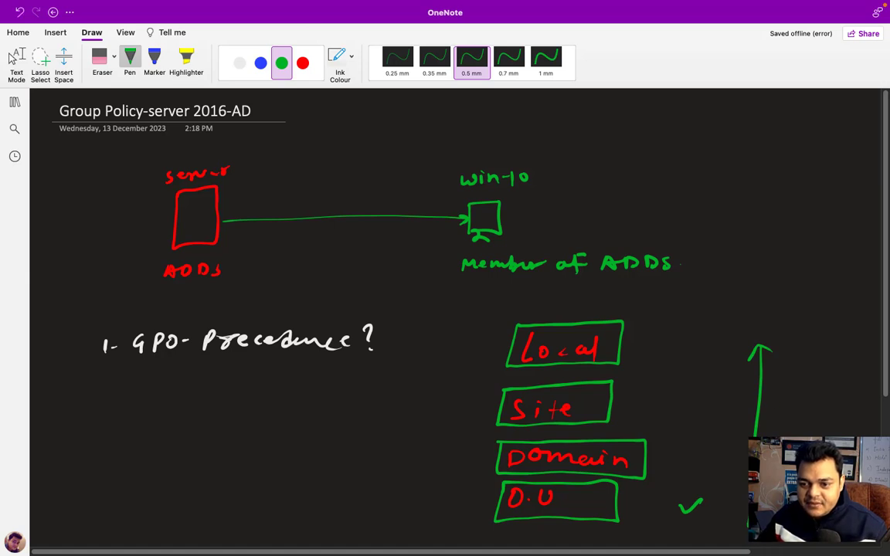
mouse_move(788, 328)
mouse_down()
mouse_move(796, 341)
mouse_move(835, 329)
mouse_up()
click(841, 332)
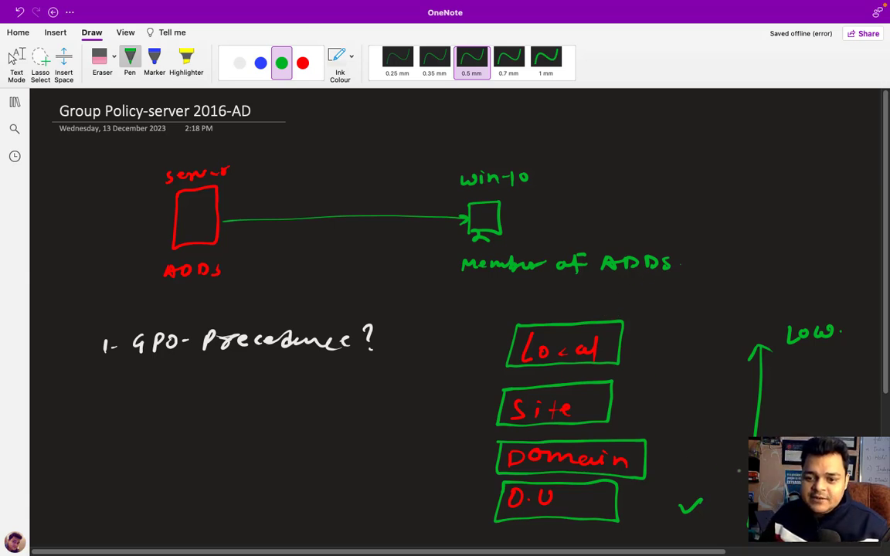
- Underline O.U, write '2- Procedure to configure', and stop inking
drag(520, 509, 550, 506)
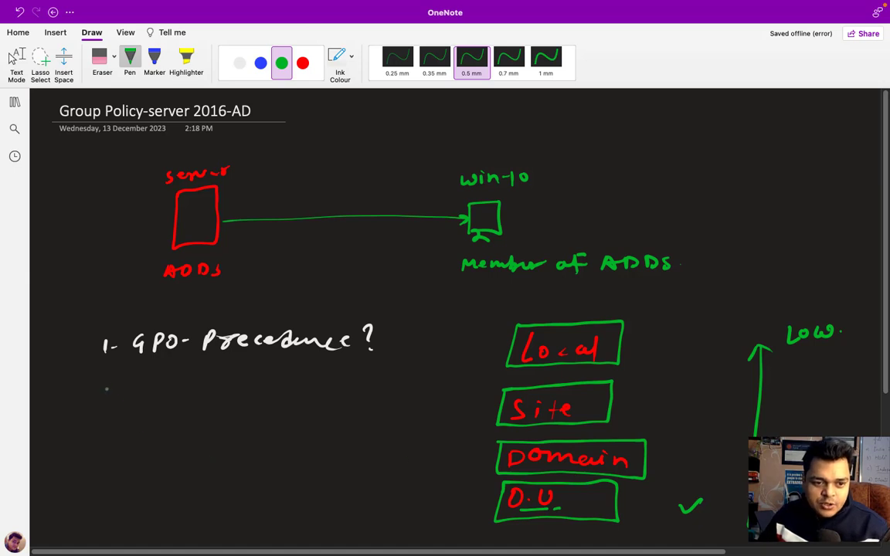
mouse_move(99, 386)
mouse_down()
mouse_move(116, 400)
mouse_move(213, 391)
mouse_move(344, 400)
mouse_move(360, 411)
mouse_move(380, 397)
mouse_move(410, 399)
mouse_up()
key(Escape)
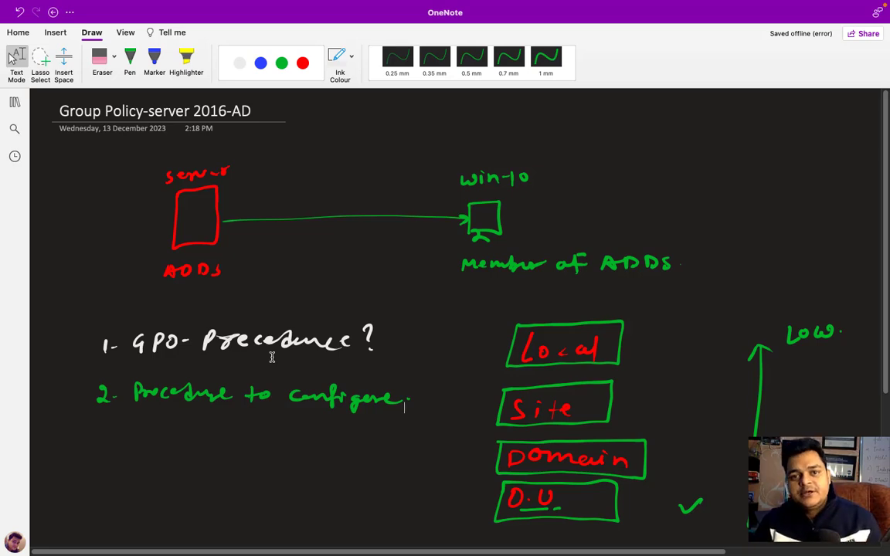
- Switch to the Windows desktop, open the MS-Domain VM, and launch Server Manager
key(ctrl+Right)
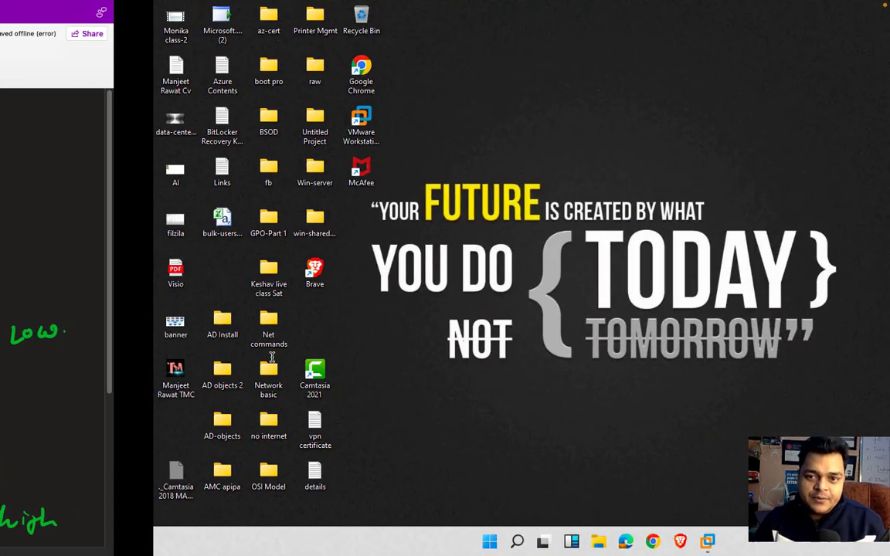
mouse_move(555, 541)
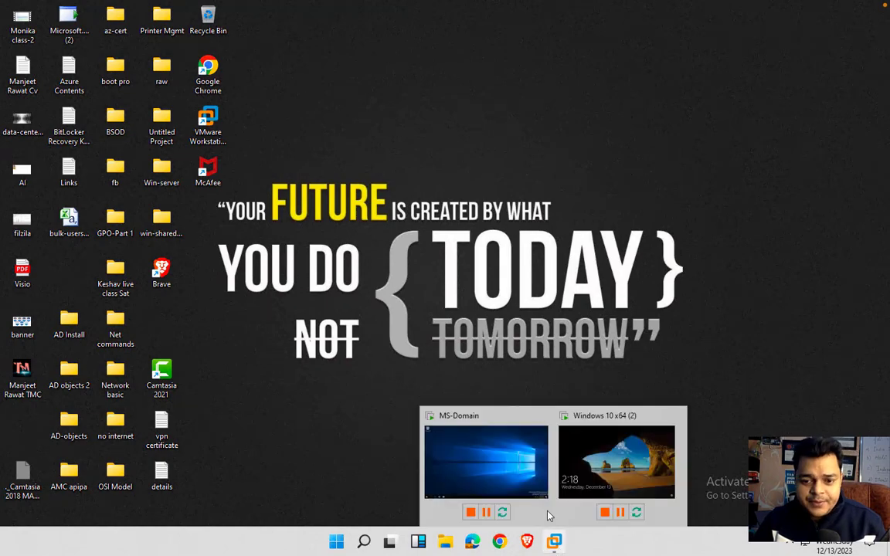
click(504, 476)
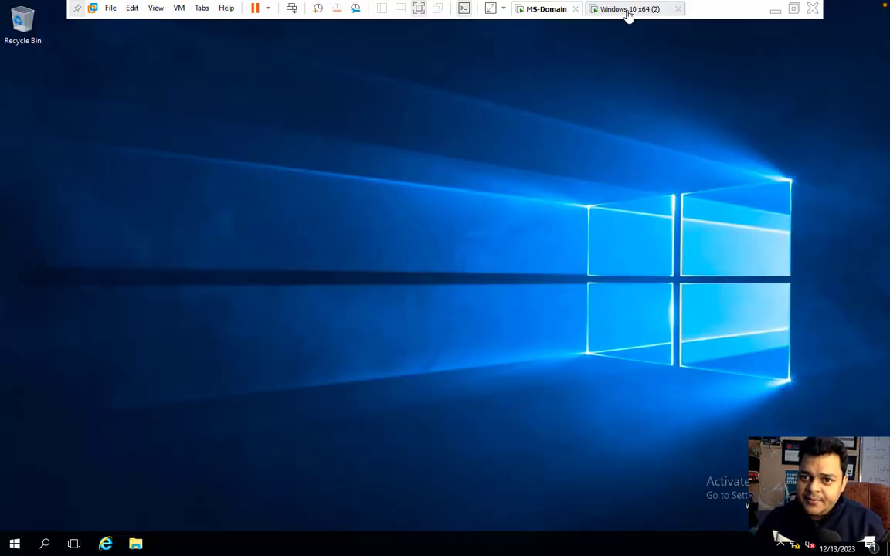
click(625, 9)
click(538, 11)
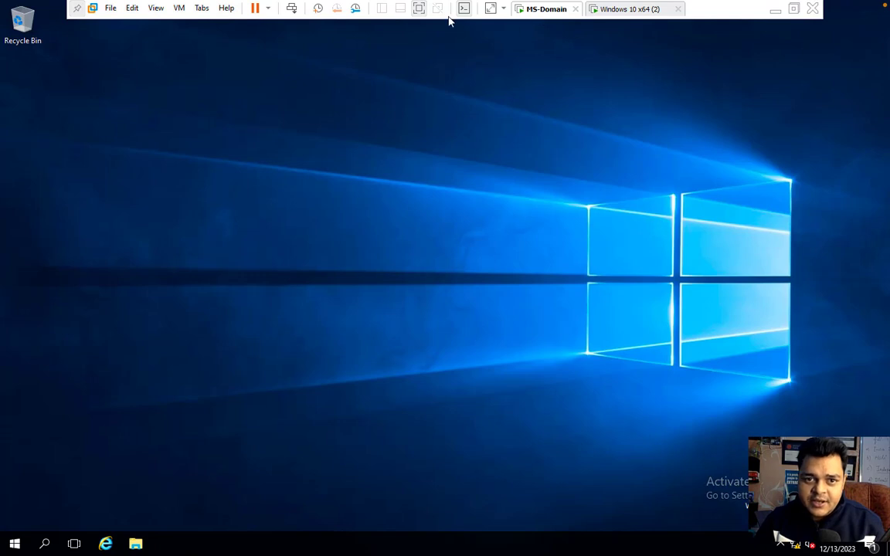
click(15, 544)
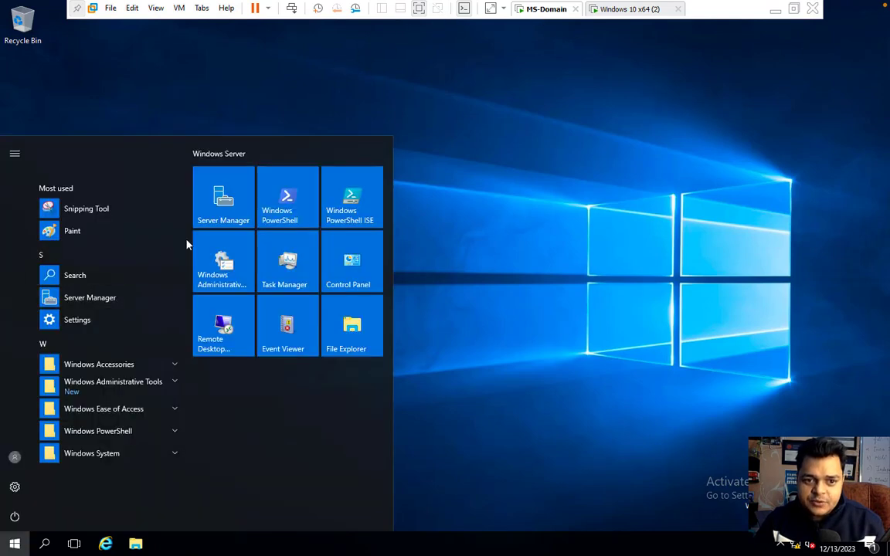
click(222, 205)
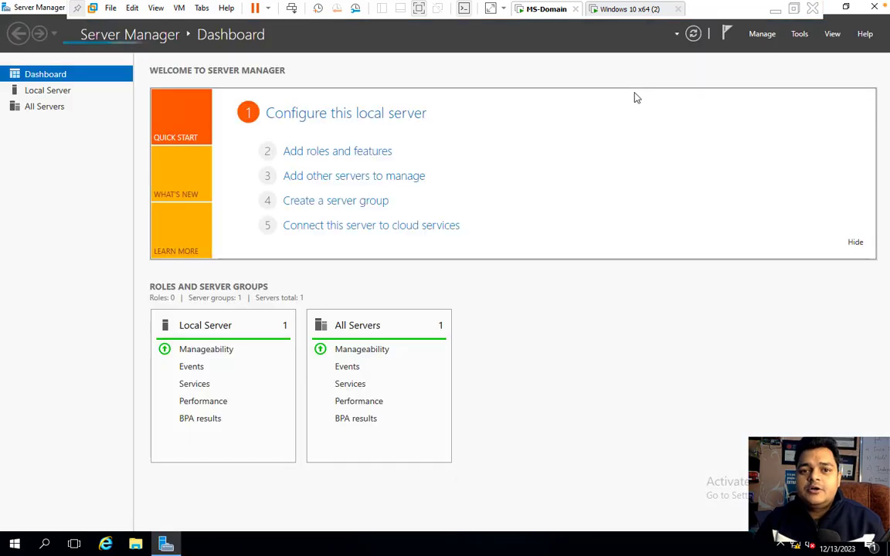
click(799, 34)
- Open Active Directory Users and Computers maximized and show the itbd.com Users container
click(753, 104)
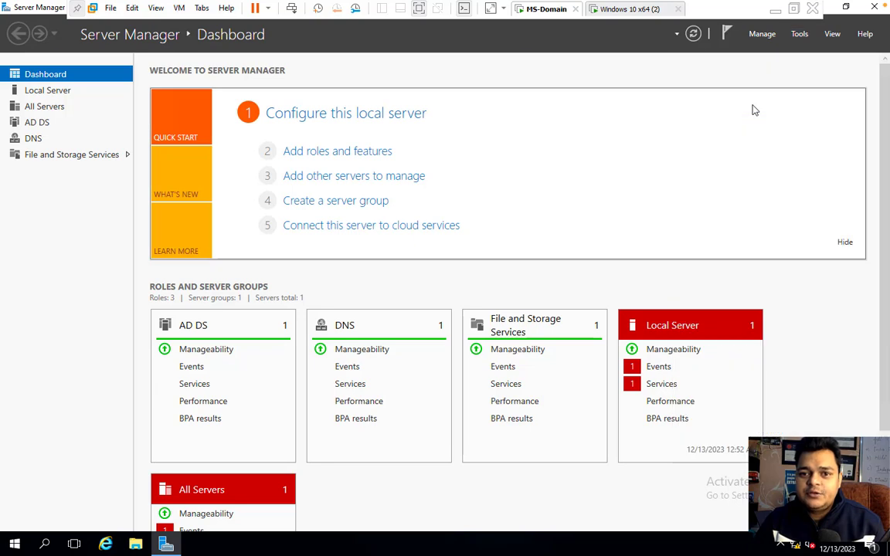
click(480, 63)
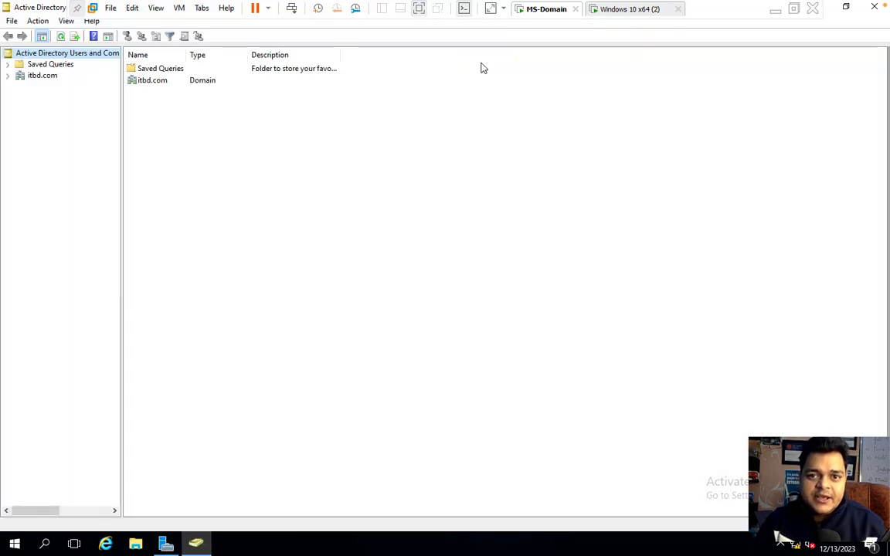
click(9, 75)
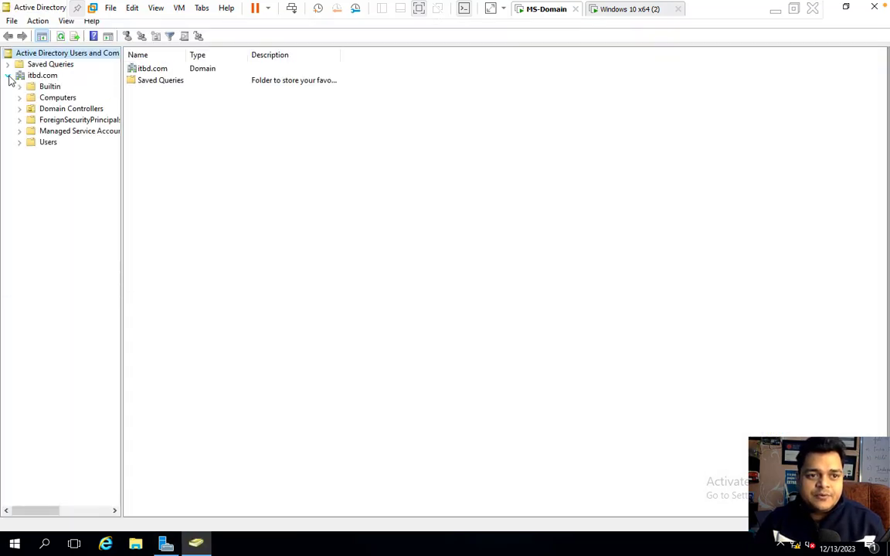
click(47, 142)
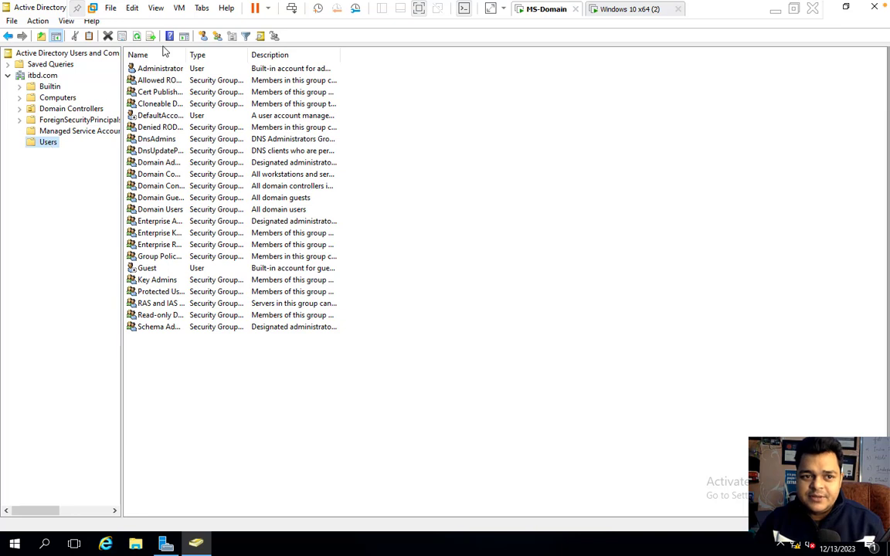
- Create user gcp (logon gcp) with a password and no forced change at next logon
click(202, 36)
text(gcp)
click(103, 150)
text(gcp)
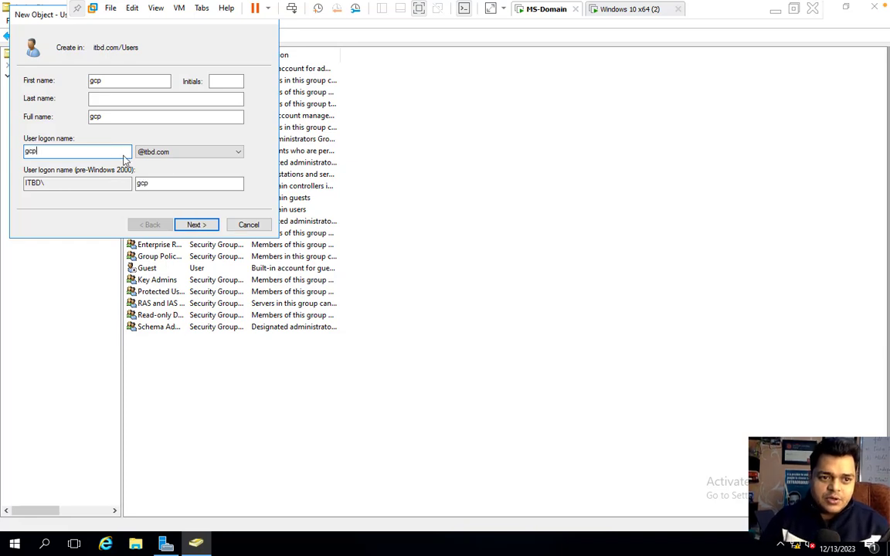
click(196, 224)
click(28, 120)
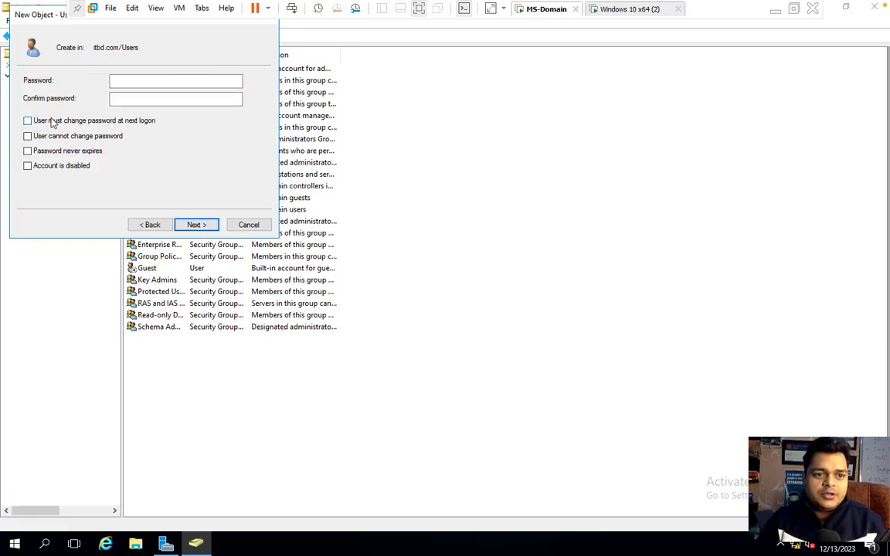
click(119, 79)
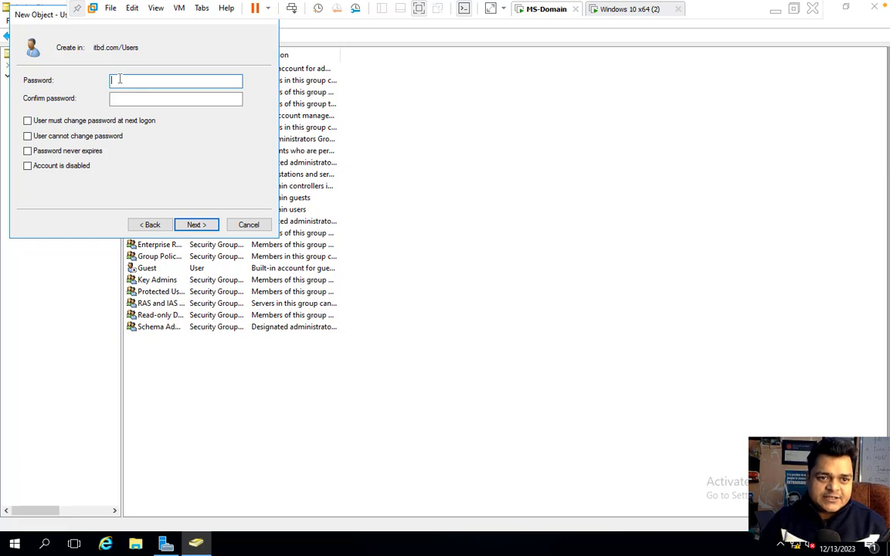
text(P@ssw0rd)
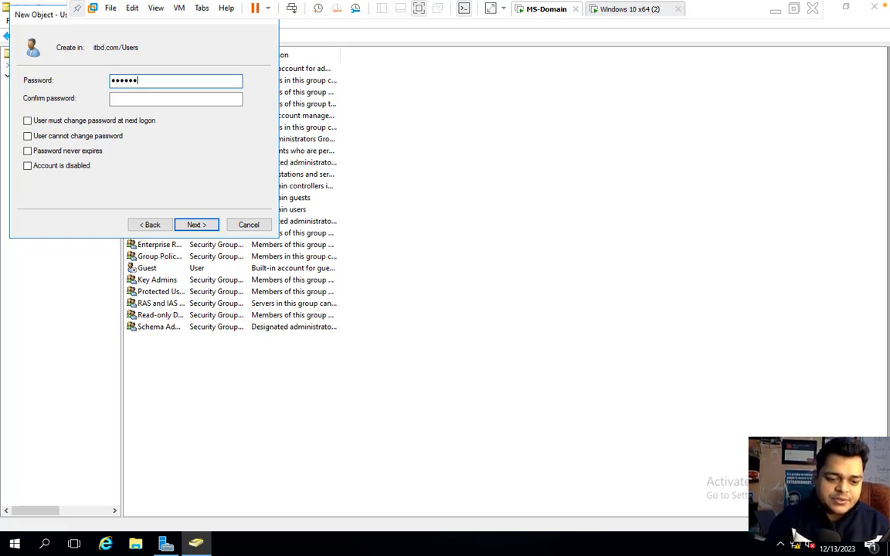
text(1)
key(Tab)
text(P@s)
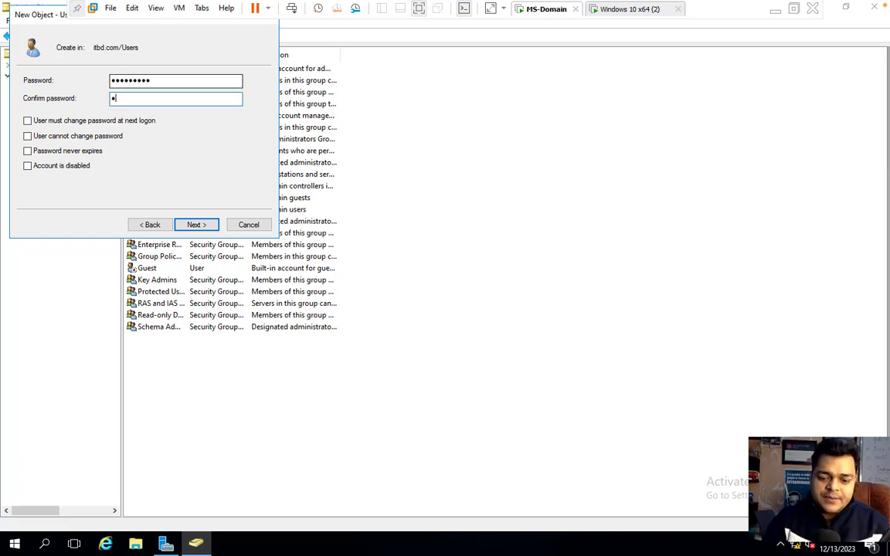
text(sw0rd1)
key(Return)
key(Return)
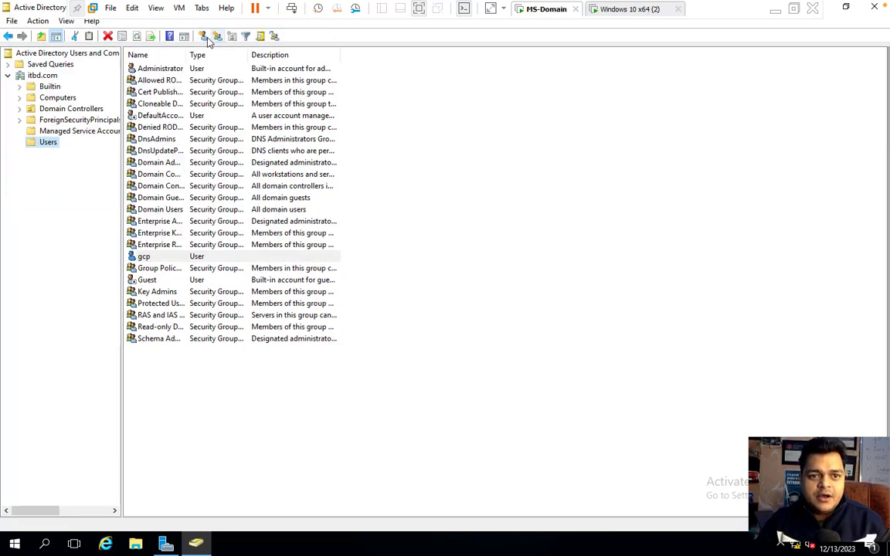
click(206, 38)
- Create user tata (logon tata) with a never-expiring password not forced to change
text(tata)
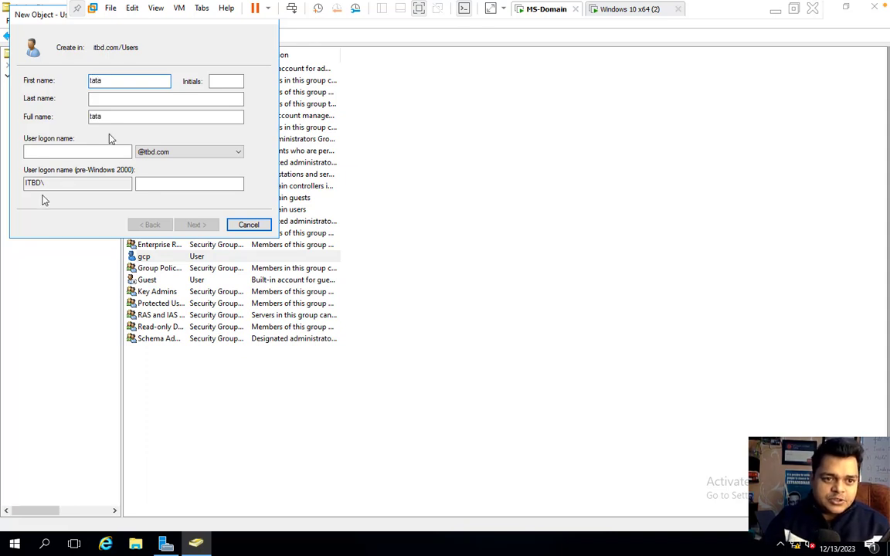
click(66, 154)
text(tata)
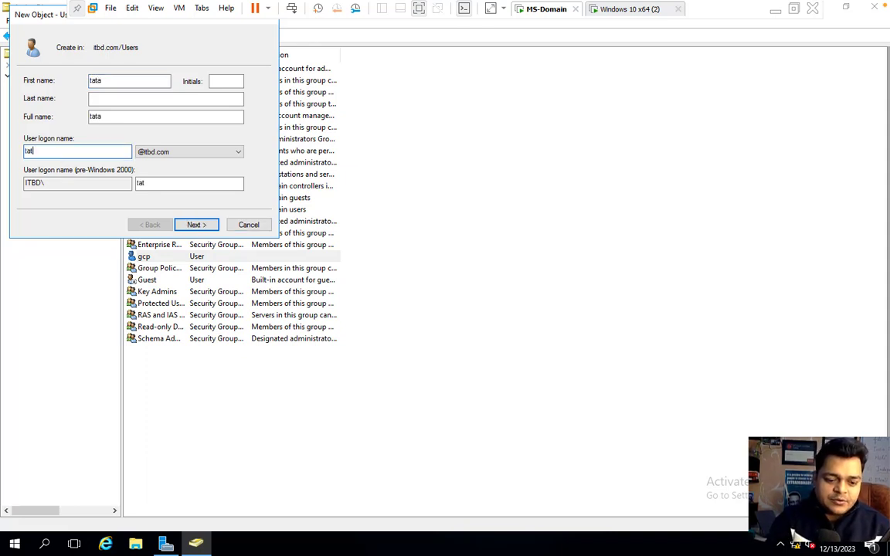
click(193, 226)
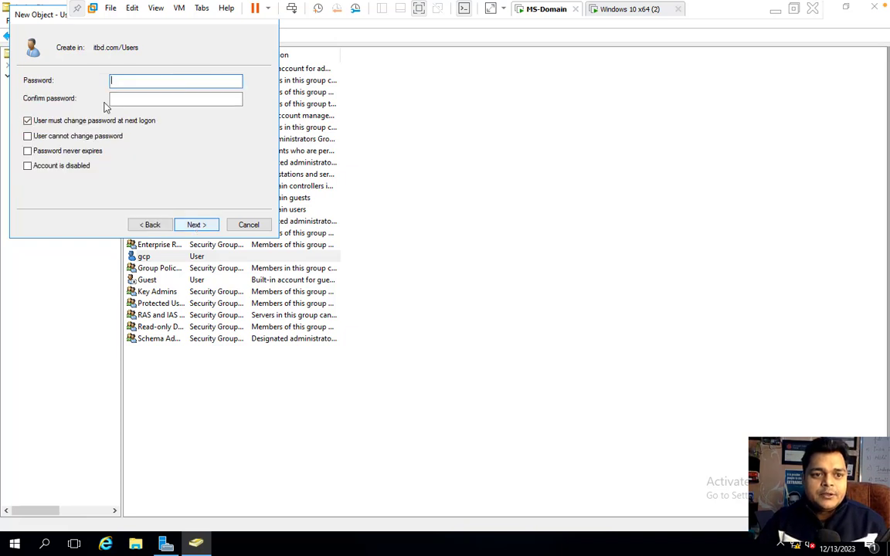
click(31, 120)
click(55, 151)
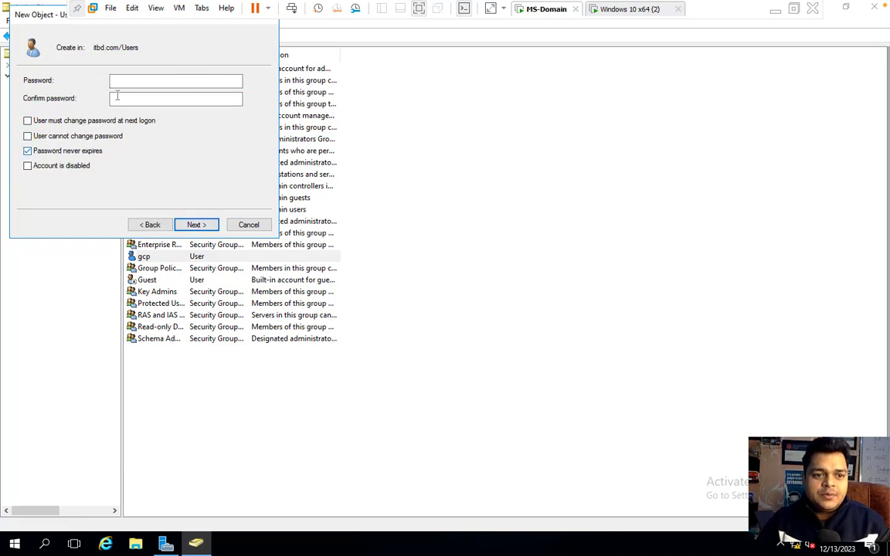
click(141, 80)
text(******)
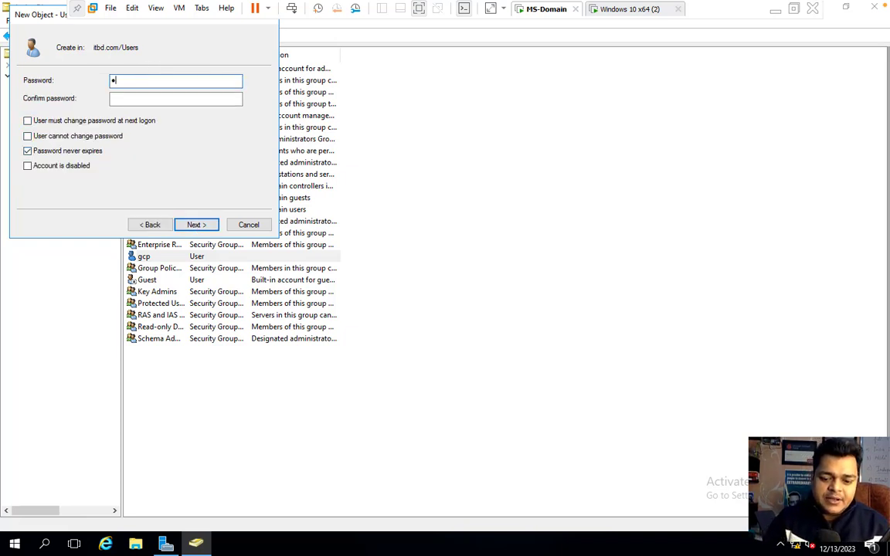
text(***)
key(Tab)
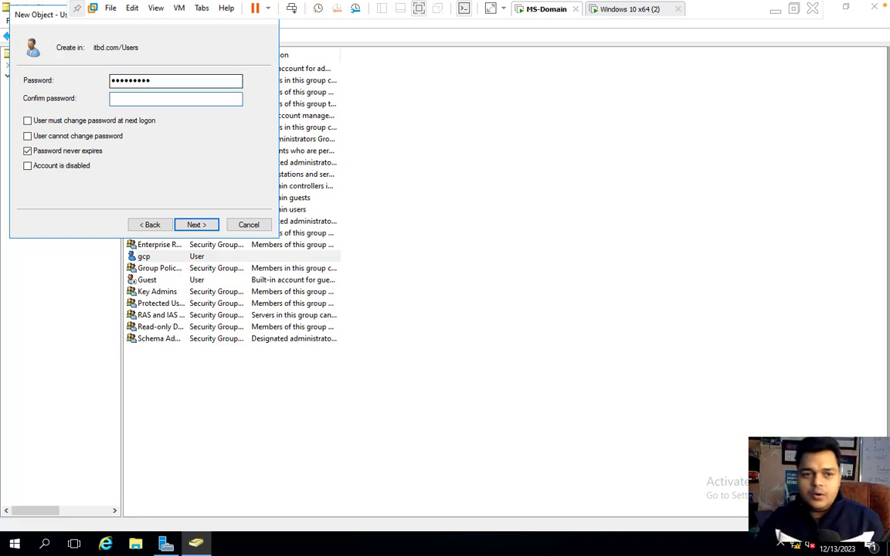
text(******)
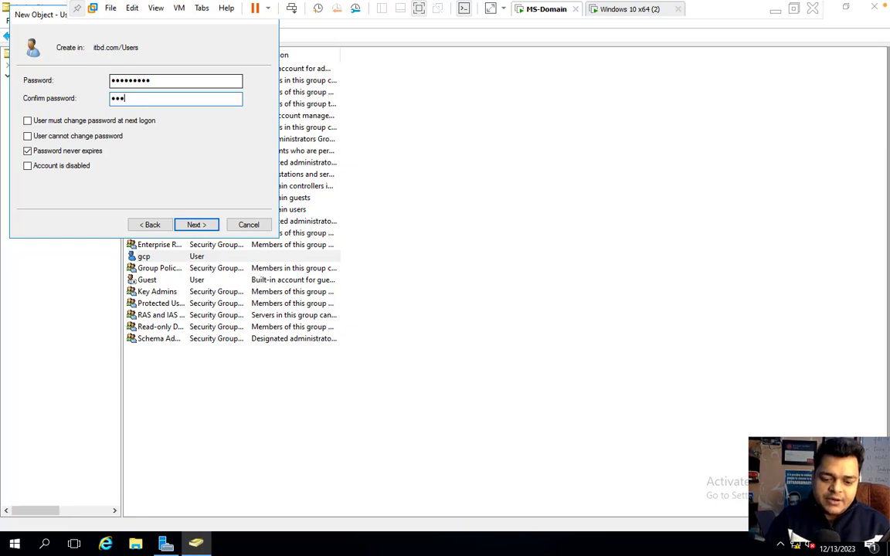
text(***)
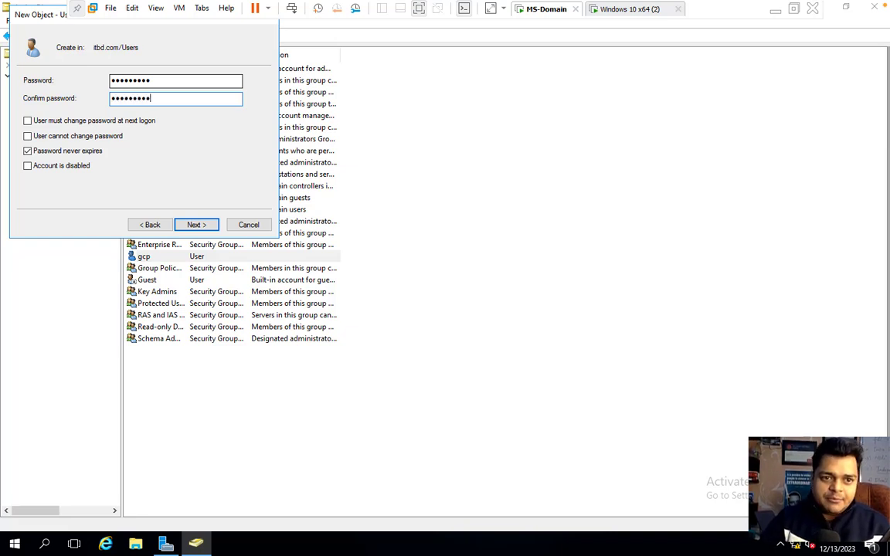
click(205, 224)
click(203, 224)
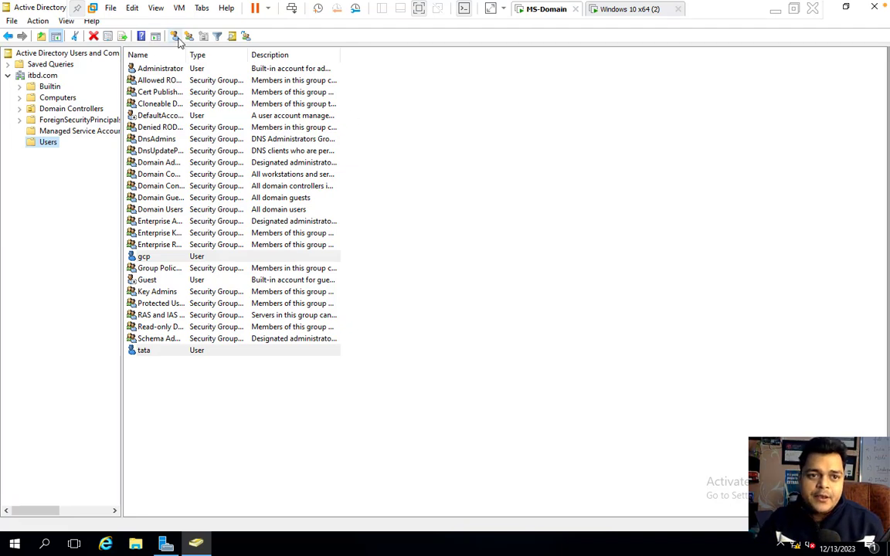
- Create user telnet (logon telnet) with a password not forced to change at next logon
click(175, 36)
text(telnet)
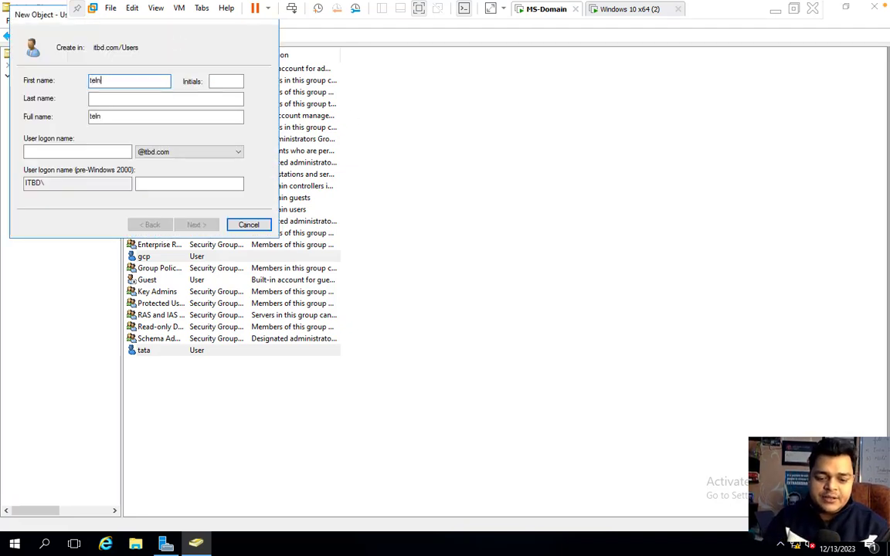
key(Tab)
key(Tab)
key(Tab)
key(Tab)
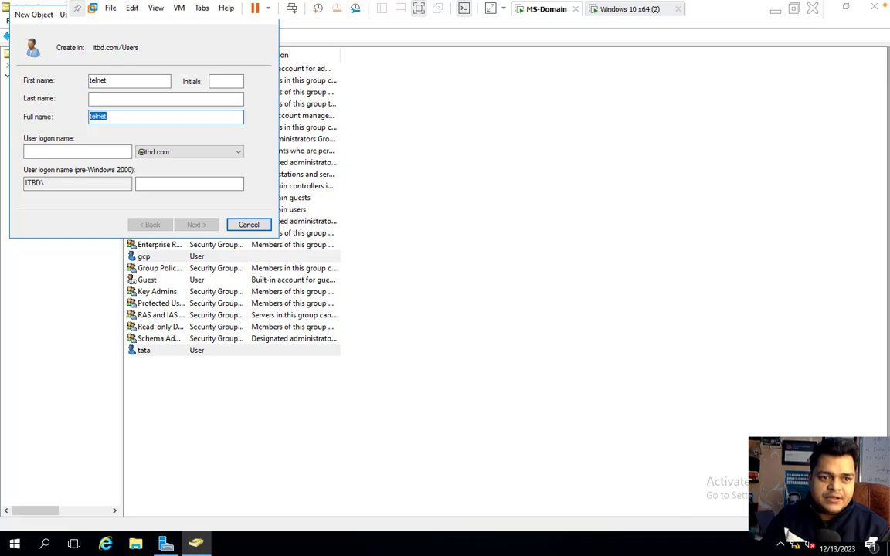
text(telnet)
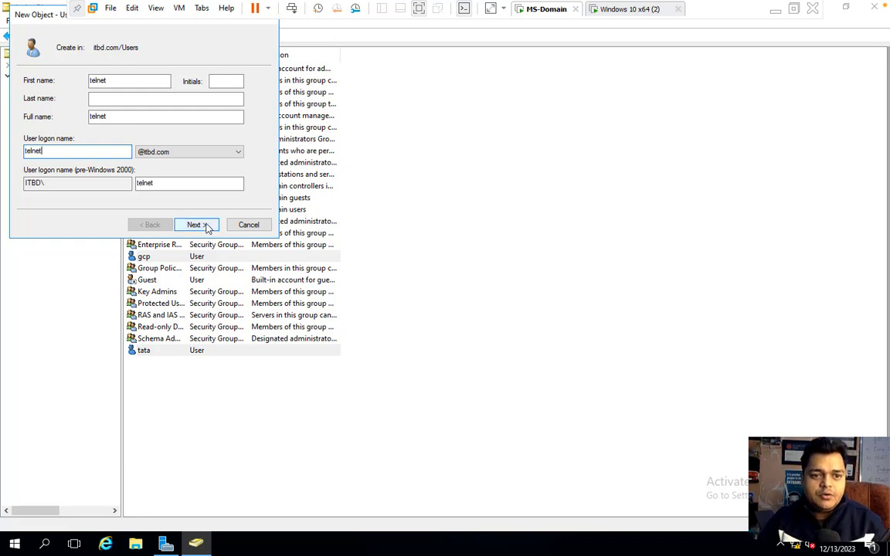
click(198, 225)
click(113, 122)
click(126, 83)
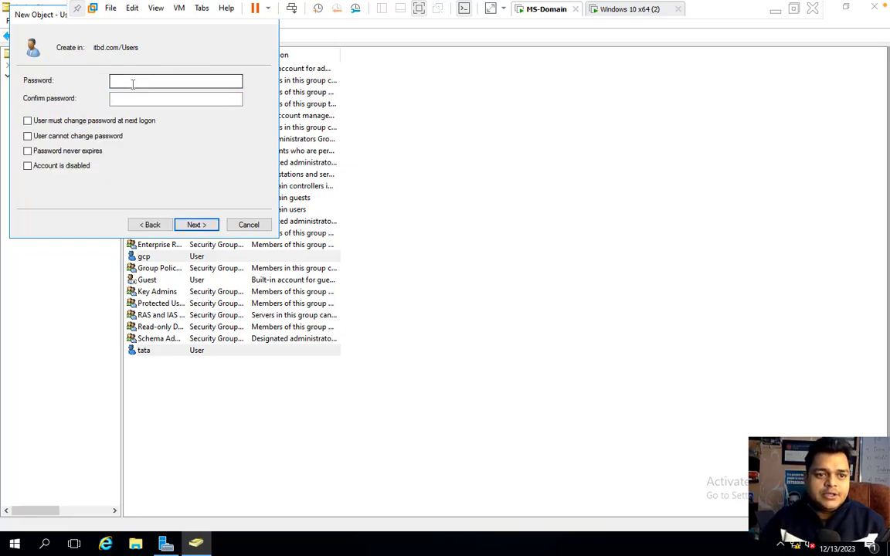
text(**********)
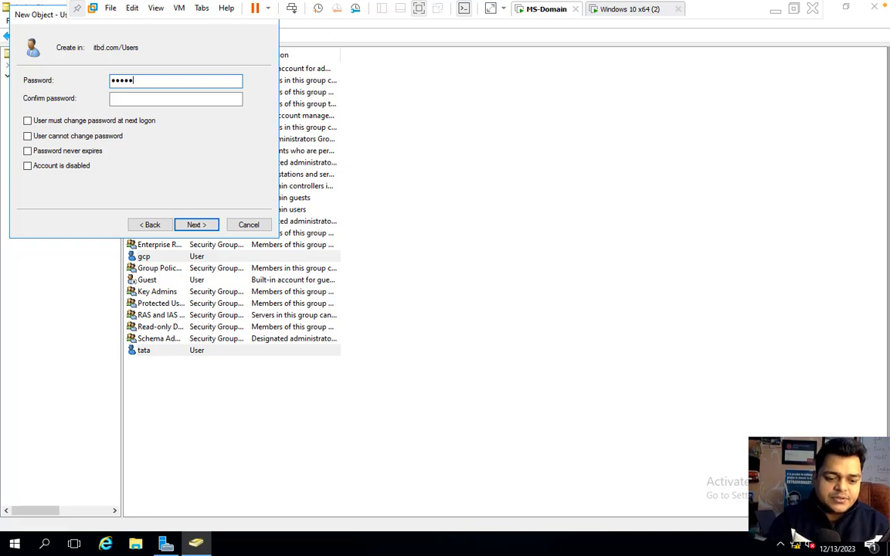
key(Tab)
text(***********)
click(205, 226)
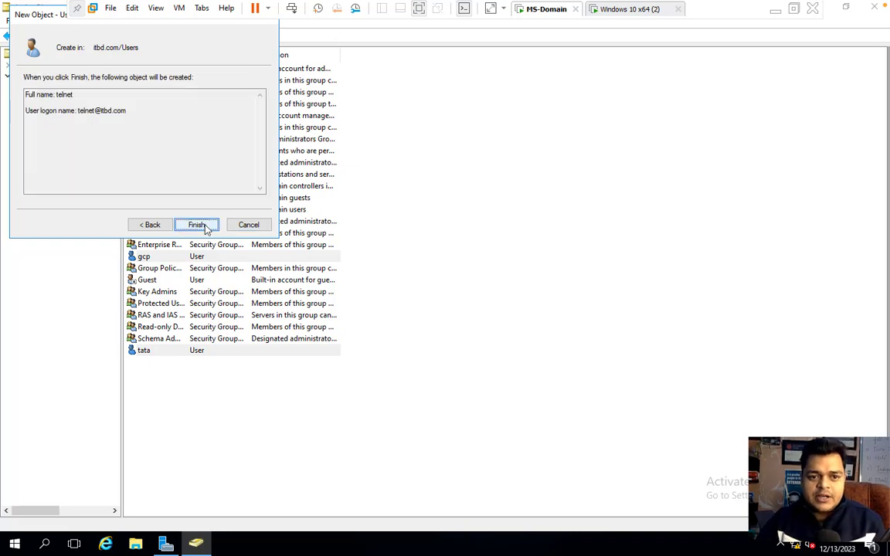
click(198, 225)
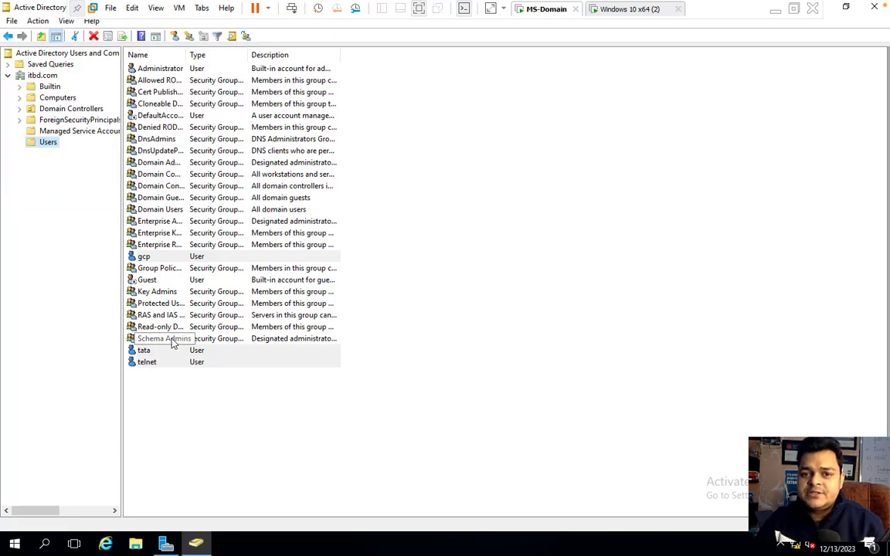
- Sign in to the Windows 10 VM as domain user gcp, then return to MS-Domain and the Mac desktop
click(626, 8)
key(Return)
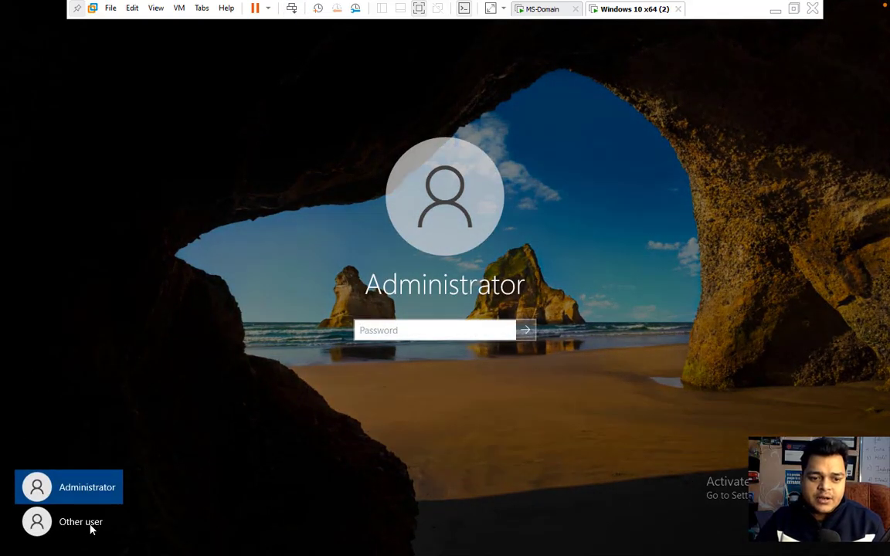
click(89, 524)
text(gcp)
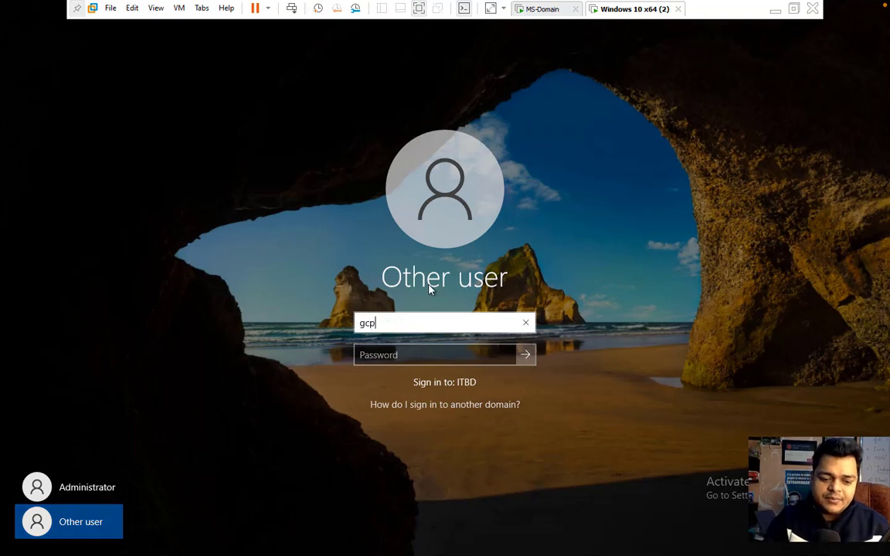
key(Tab)
text(*******)
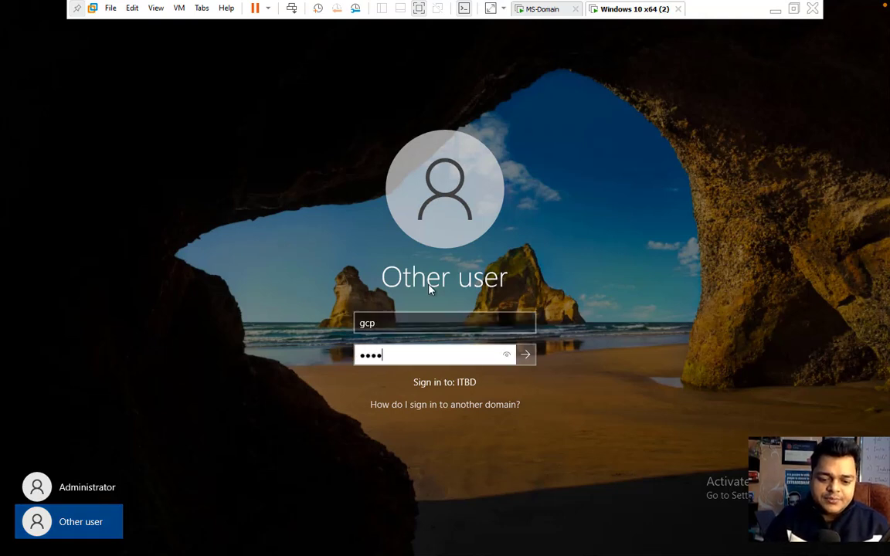
key(Return)
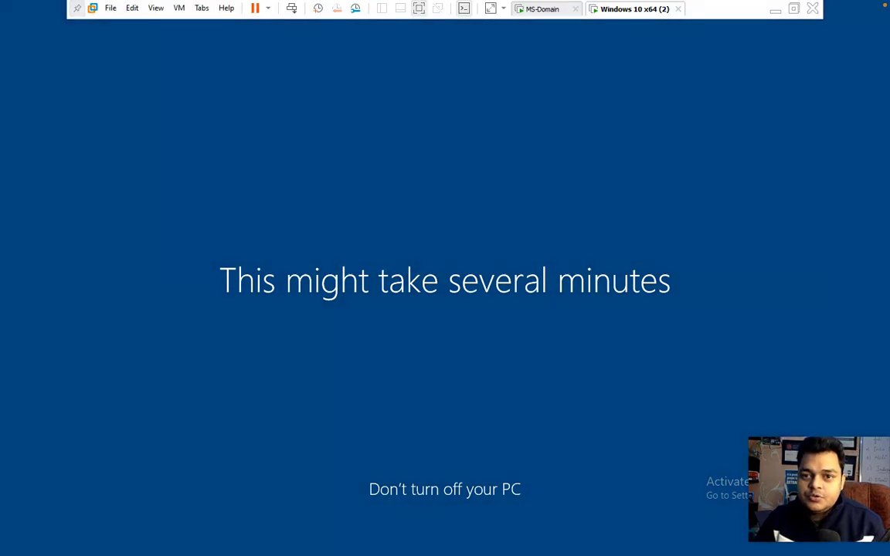
click(535, 10)
key(ctrl+Left)
key(ctrl+Left)
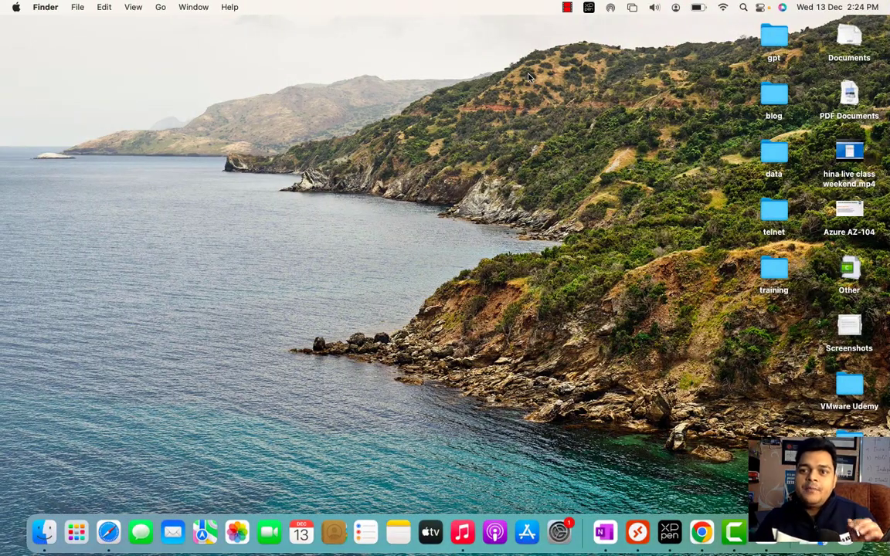
- Create organizational unit Demo-OU under itbd.com
key(ctrl+Right)
key(ctrl+Right)
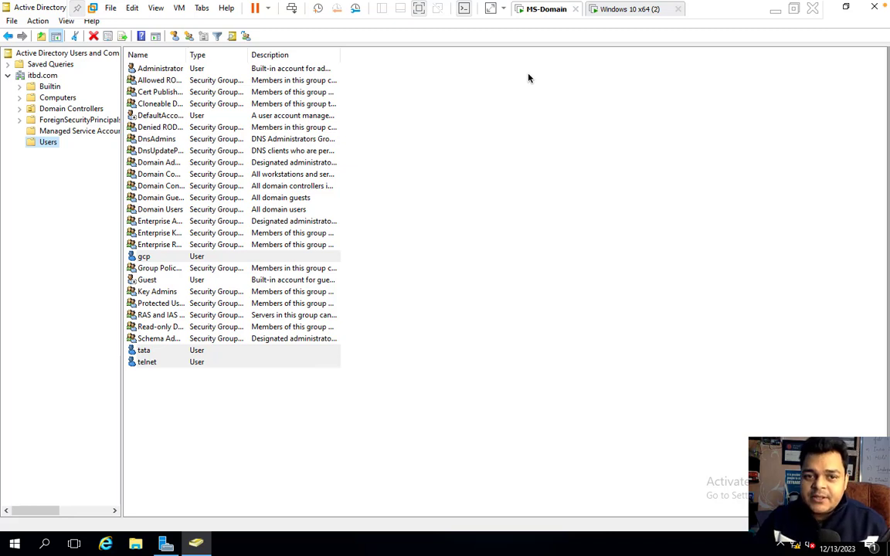
click(41, 75)
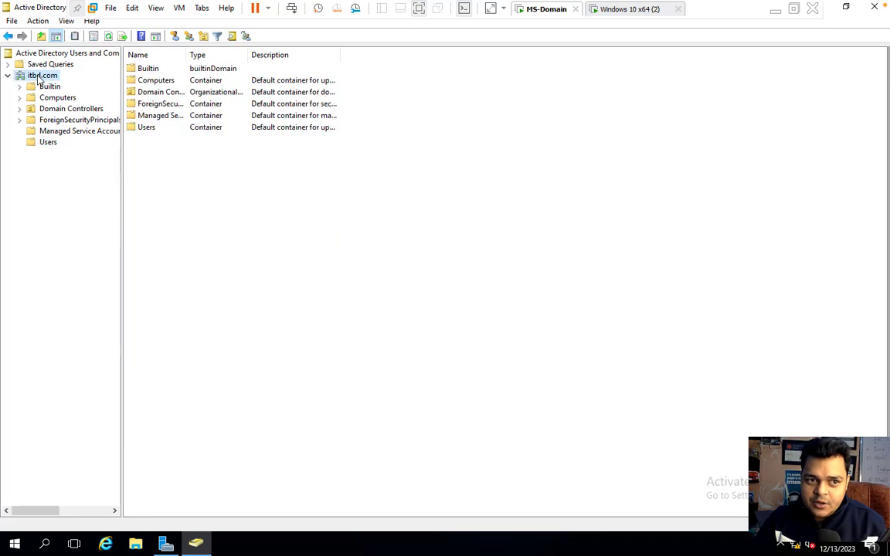
right_click(38, 79)
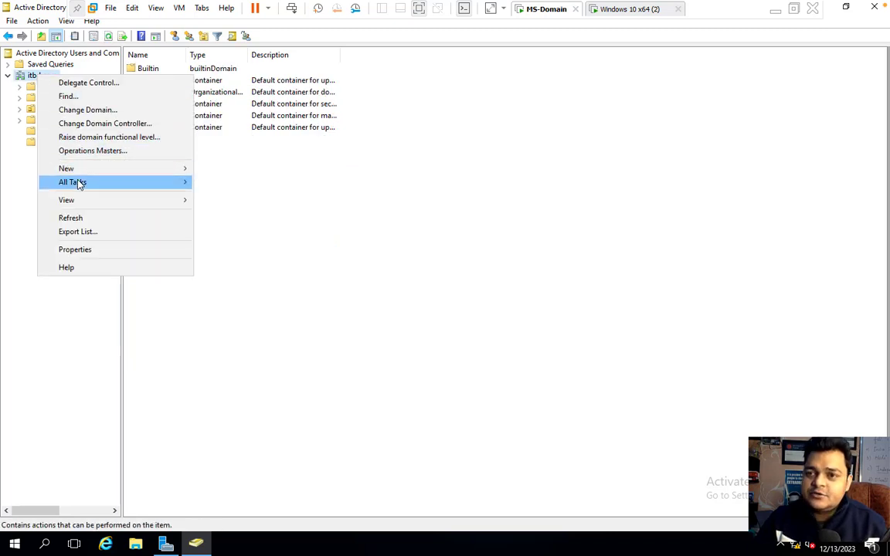
mouse_move(93, 173)
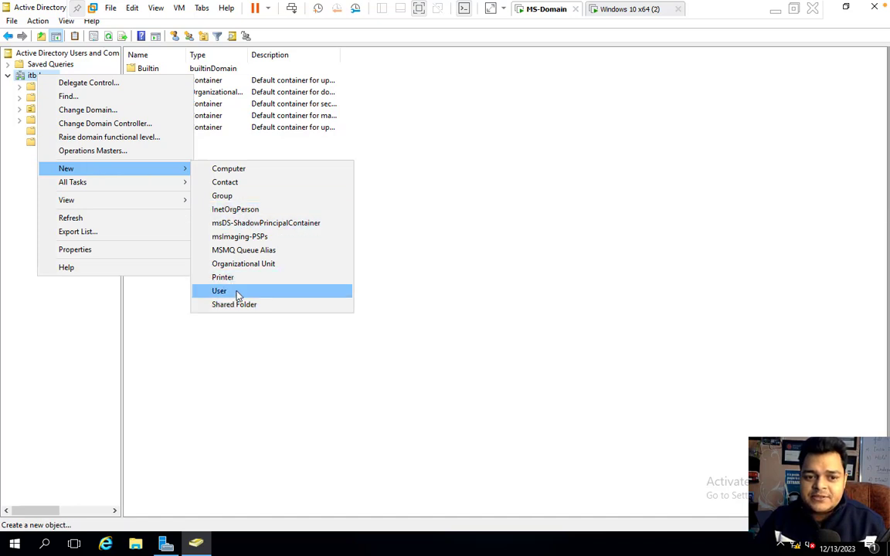
click(241, 264)
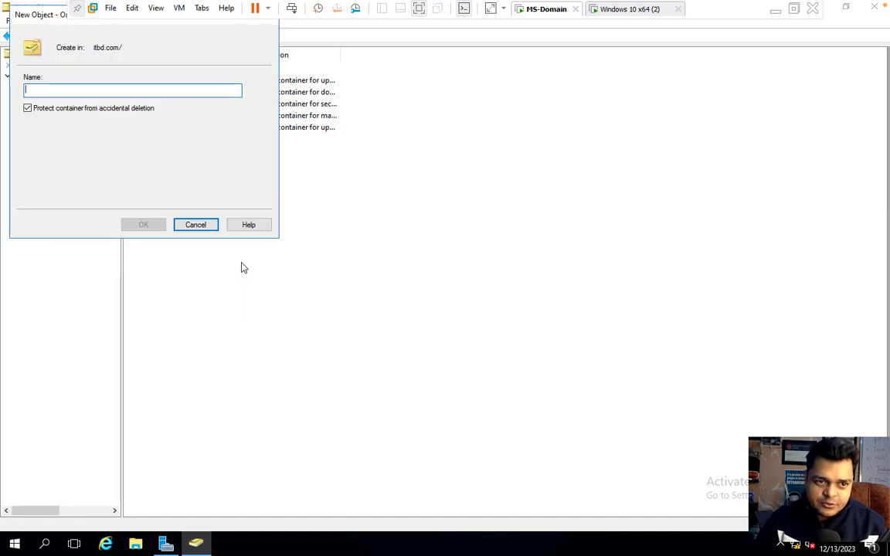
text(Demo-OU)
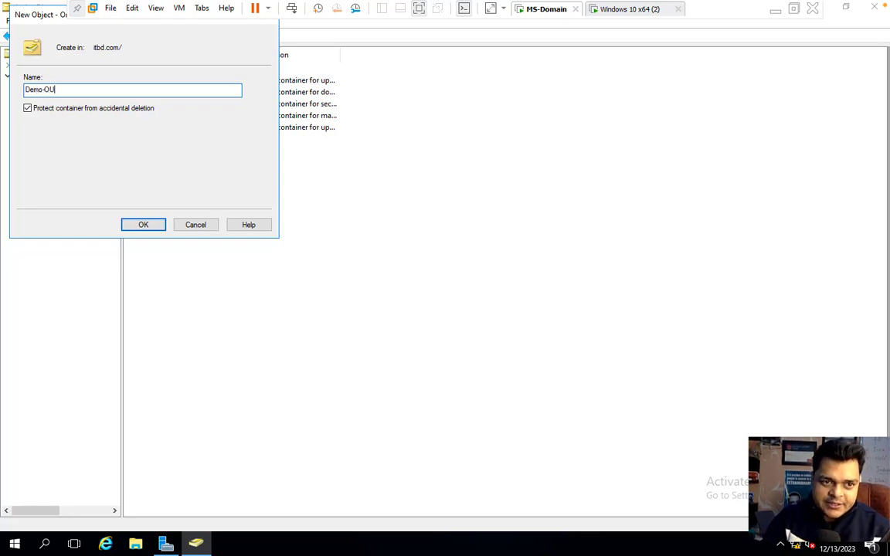
click(144, 225)
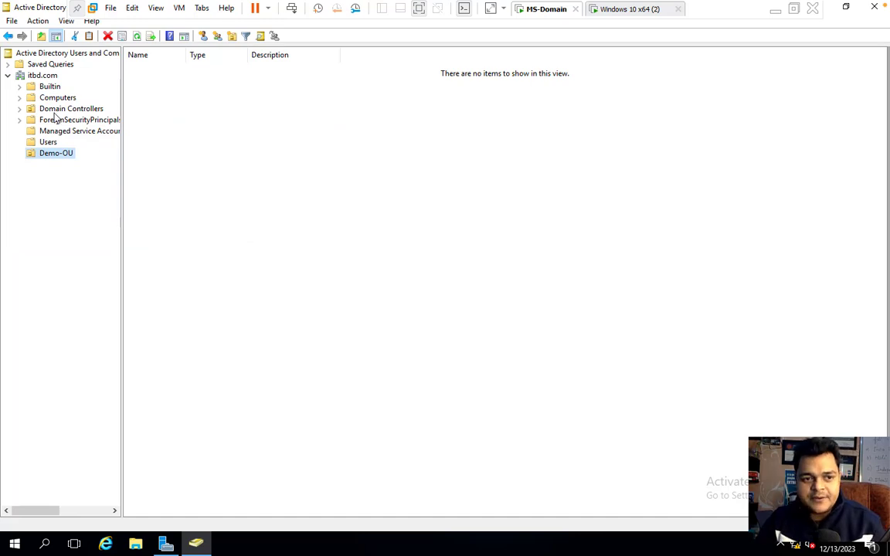
- Keep the Demo-OU name, view the Users container, and close Active Directory Users and Computers
click(55, 157)
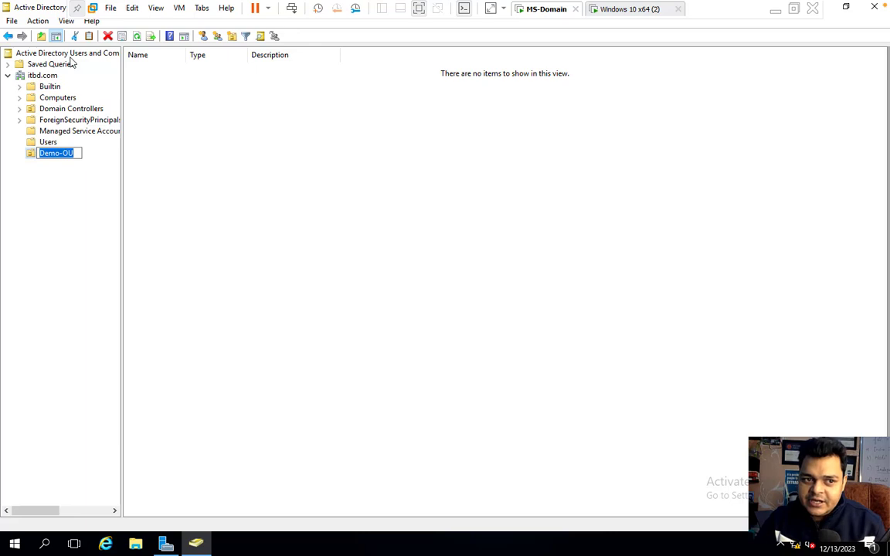
key(Return)
click(48, 142)
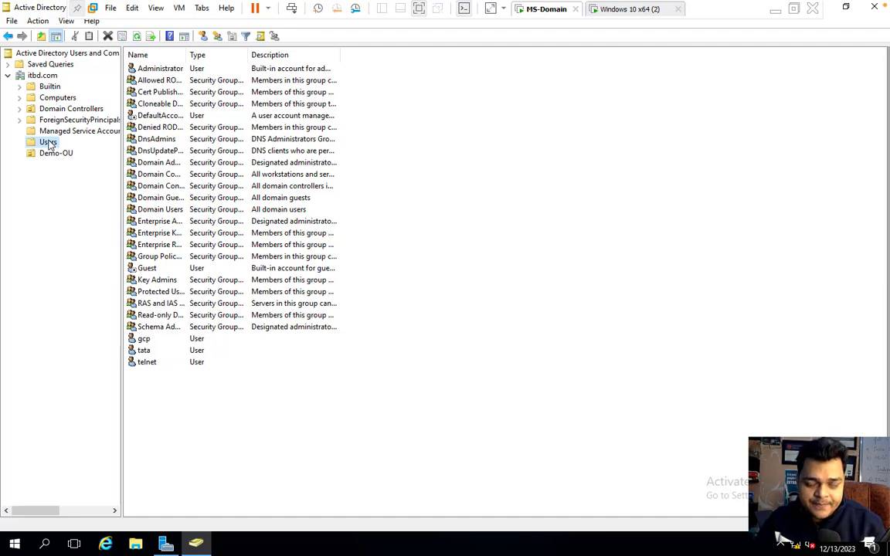
click(875, 7)
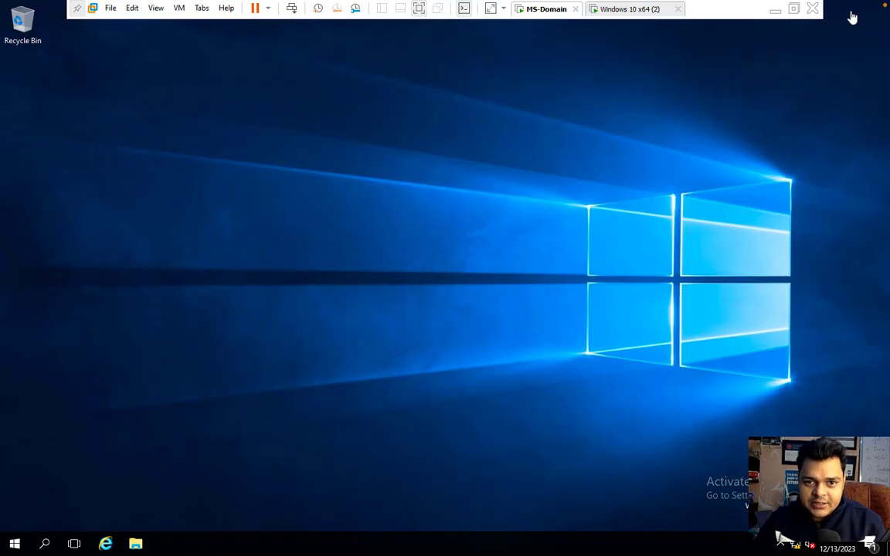
- Check the signed-in account from the Windows 10 VM's Start menu, then return to MS-Domain
click(632, 14)
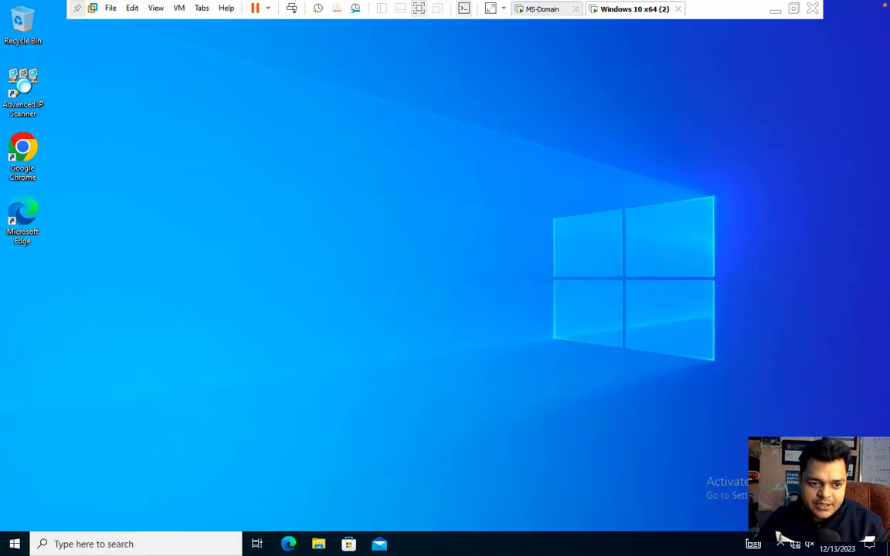
click(13, 542)
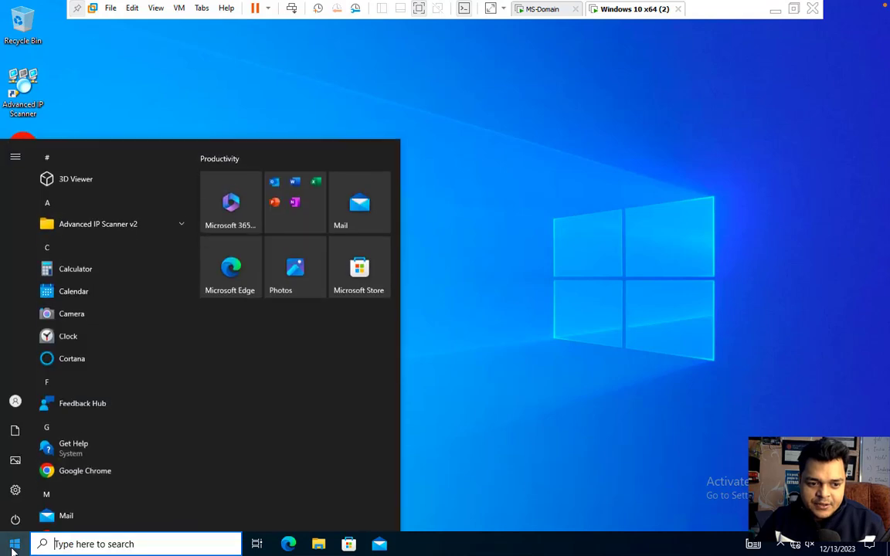
click(37, 405)
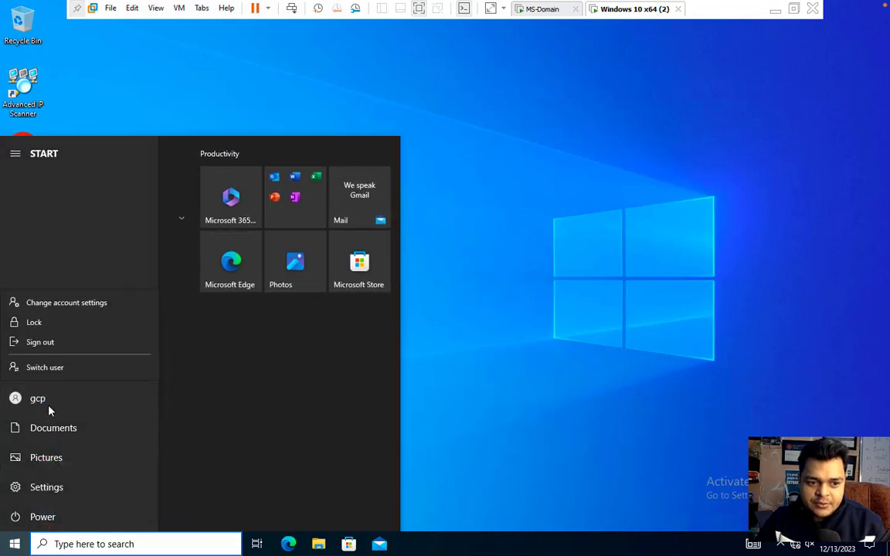
key(Escape)
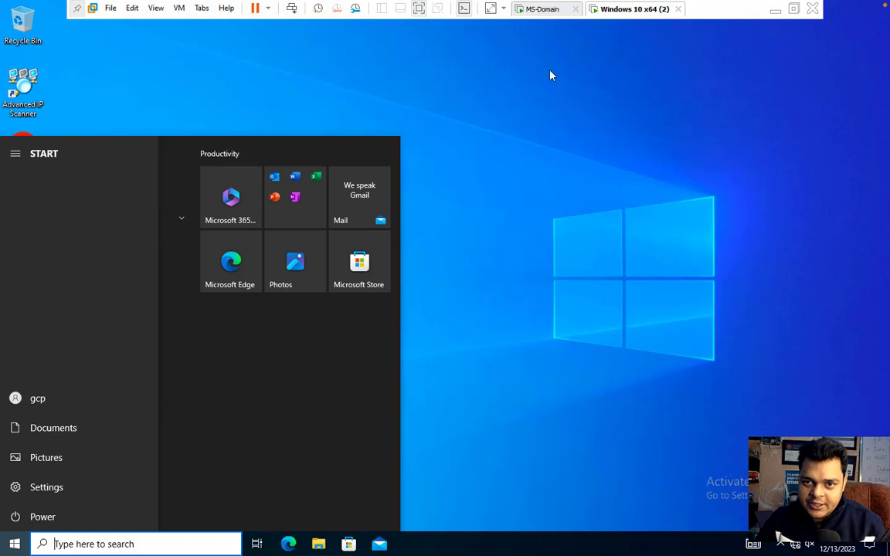
click(550, 10)
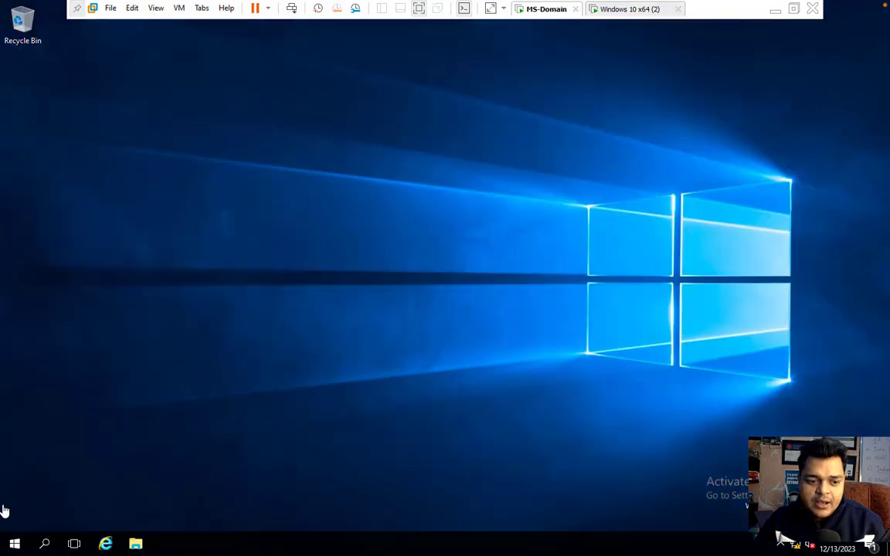
- Launch Group Policy Management from Server Manager's Tools menu
click(14, 547)
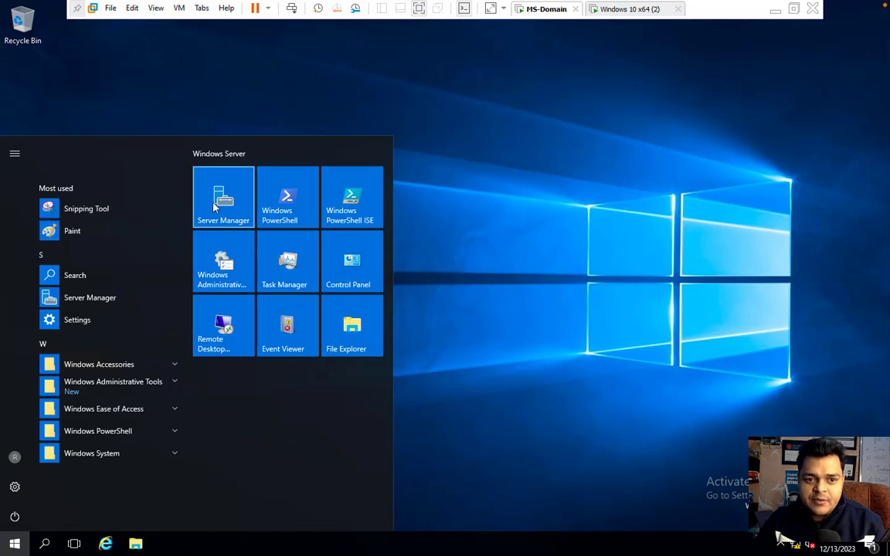
click(215, 202)
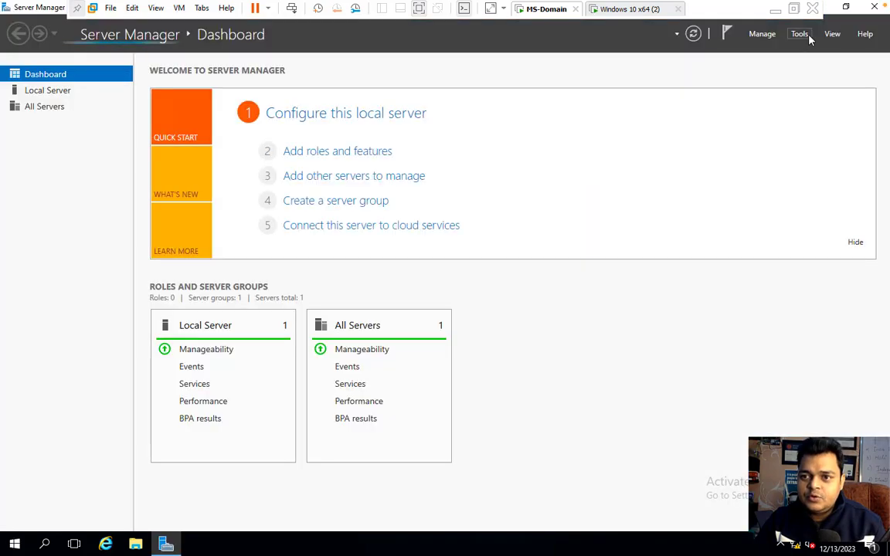
click(801, 34)
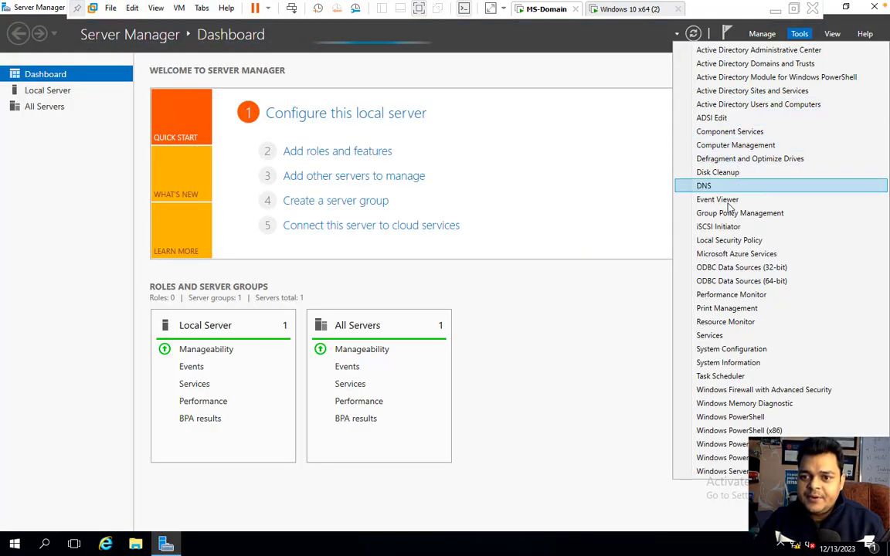
click(757, 212)
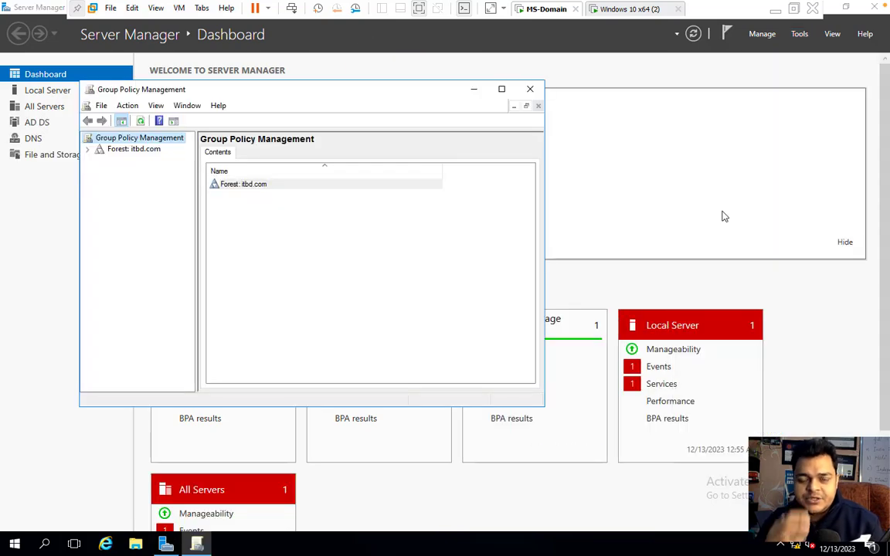
- Maximize the console, expand Forest > Domains > itbd.com, and widen the tree pane
click(501, 89)
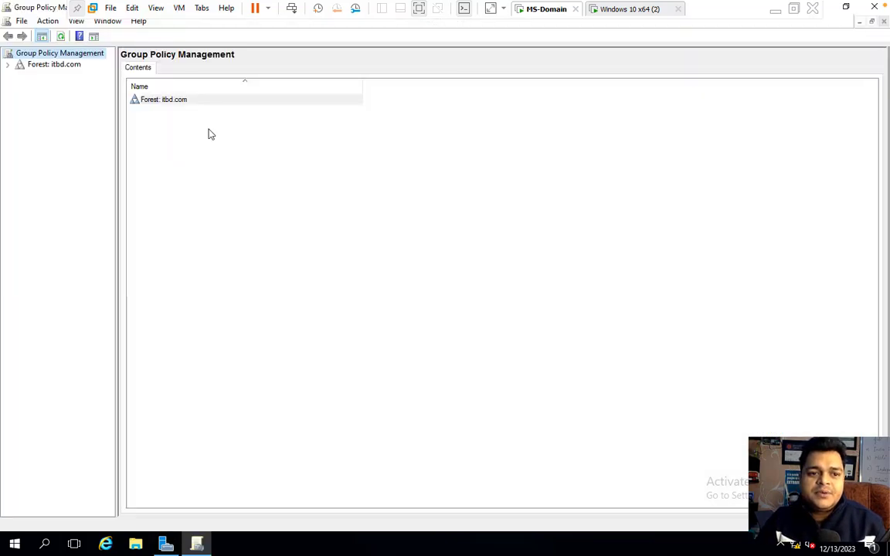
click(8, 64)
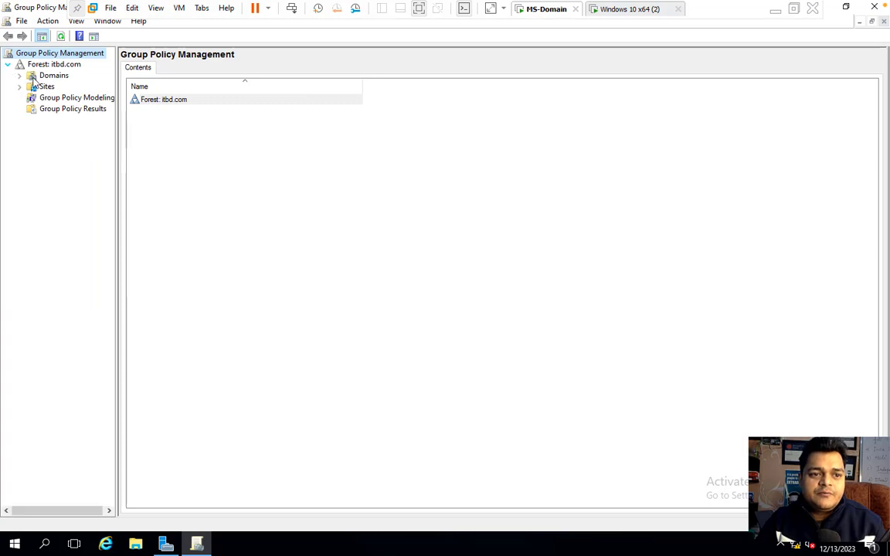
click(19, 75)
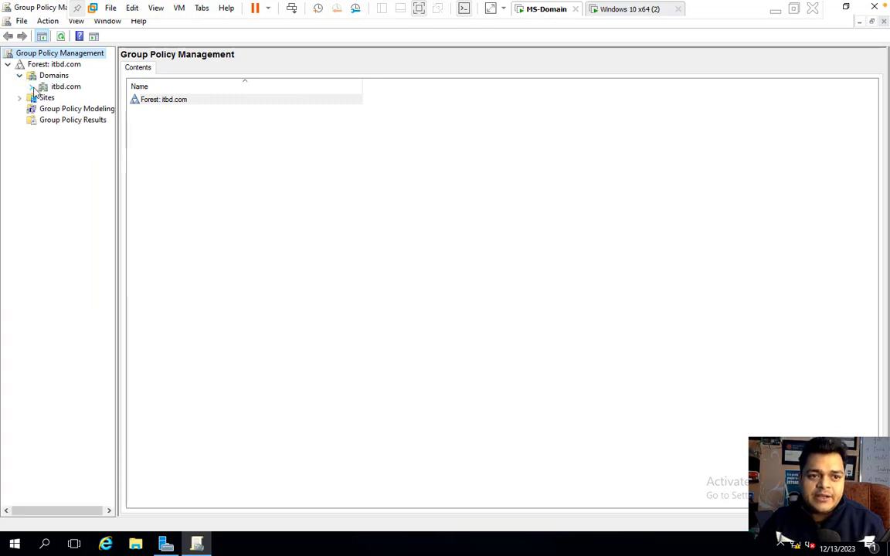
click(32, 87)
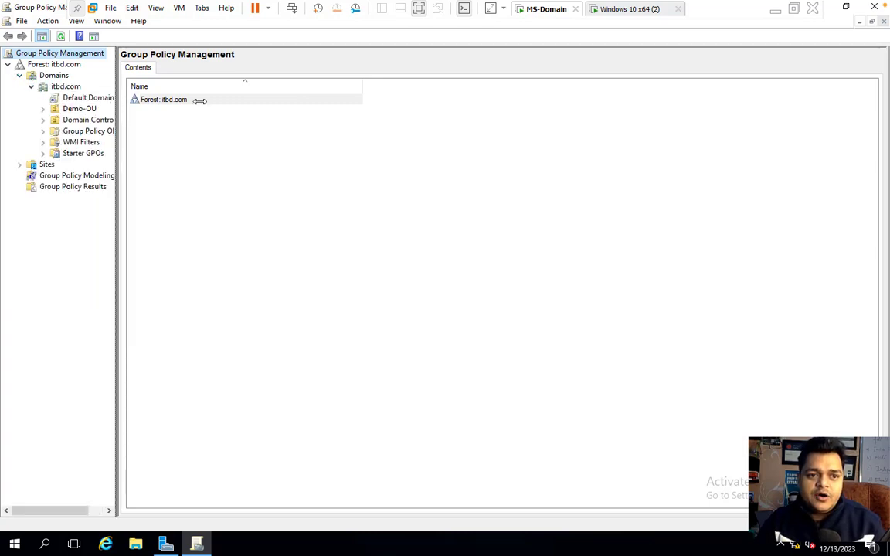
drag(117, 232, 230, 232)
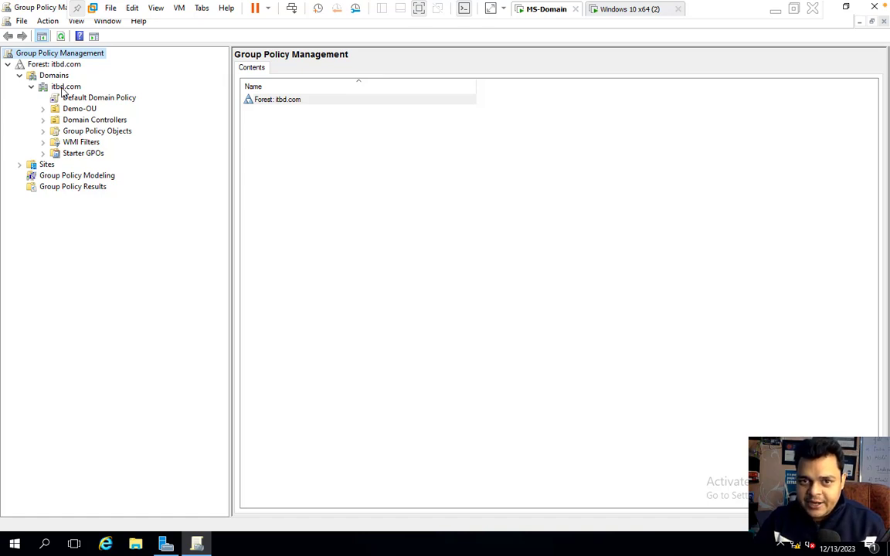
- Create a GPO named 'Block -Control pannel' linked to itbd.com, select it, and dismiss the notice
right_click(64, 89)
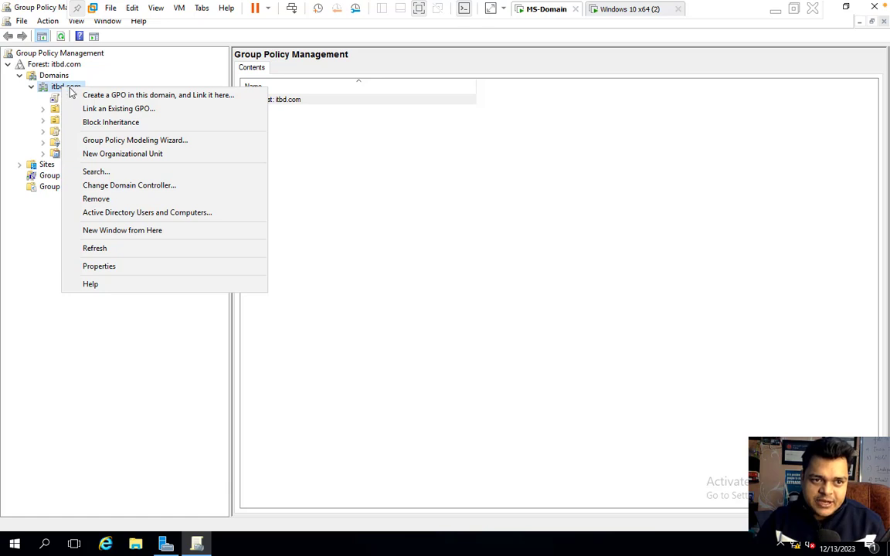
click(106, 100)
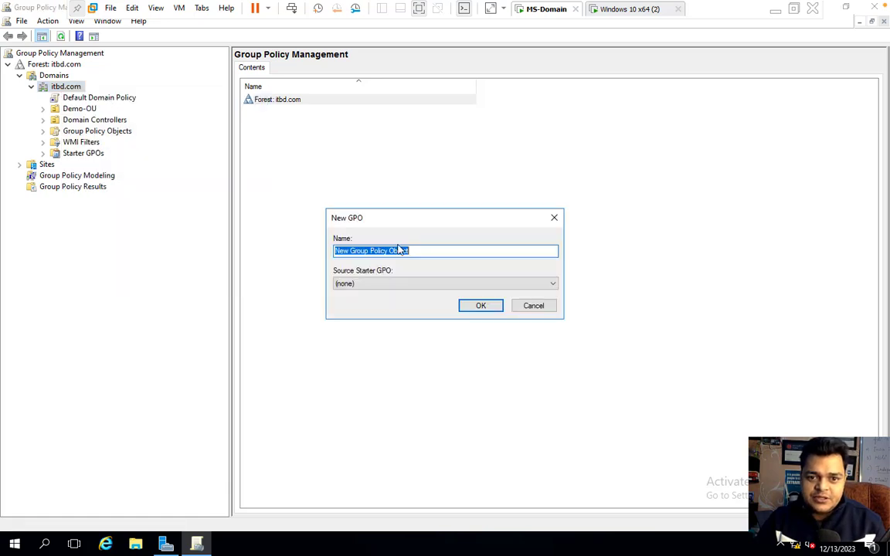
text(Blo)
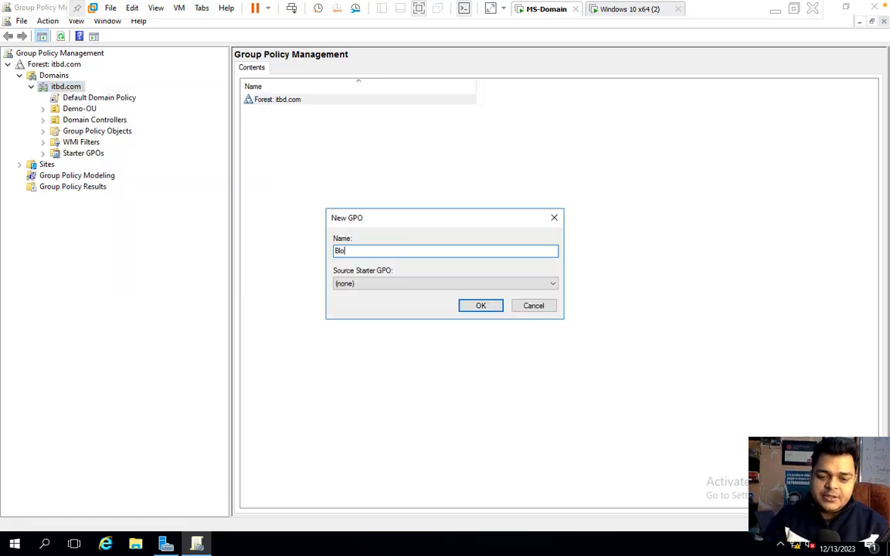
text(ck -Co)
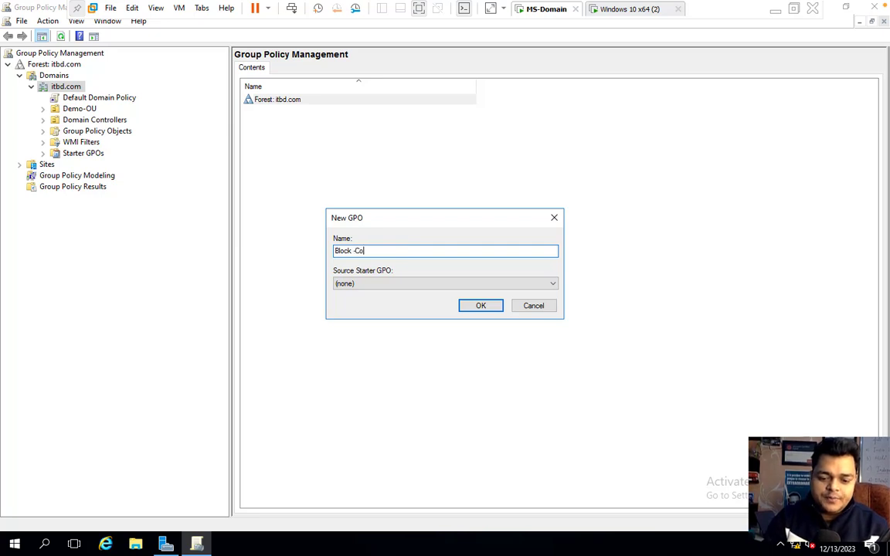
text(ntrol pannel)
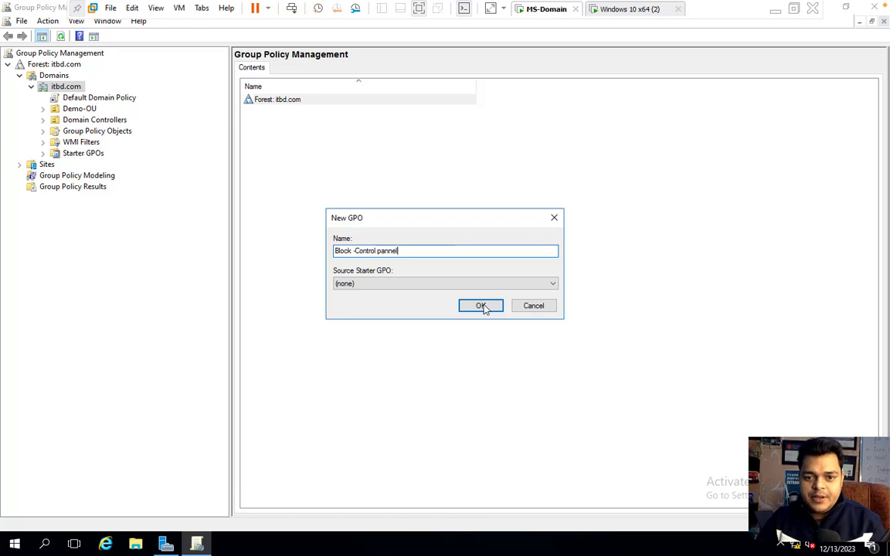
click(480, 306)
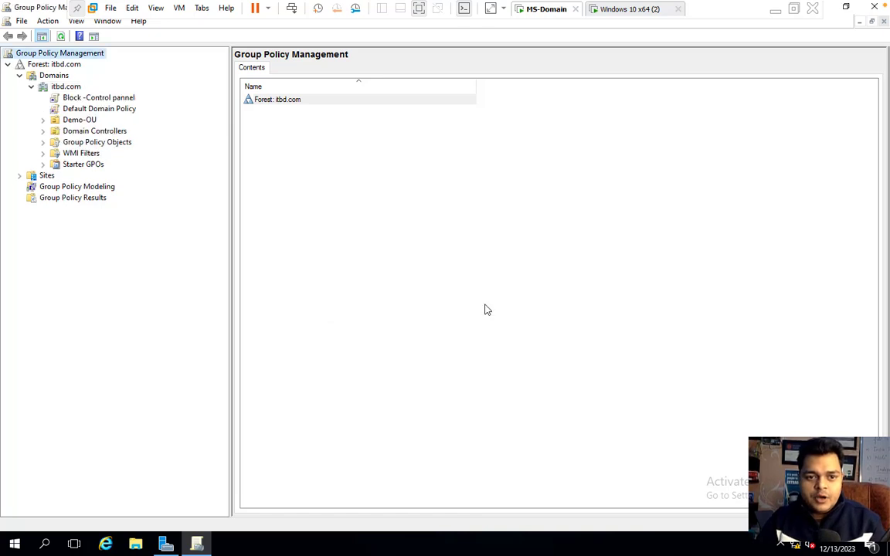
click(108, 97)
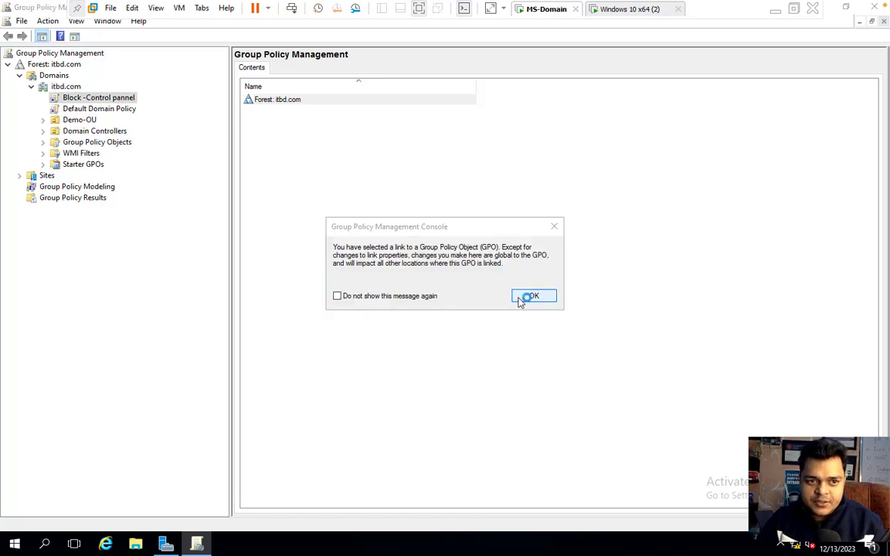
click(521, 300)
- Open the Block -Control pannel GPO for editing and expand User Configuration's Administrative Templates
right_click(112, 98)
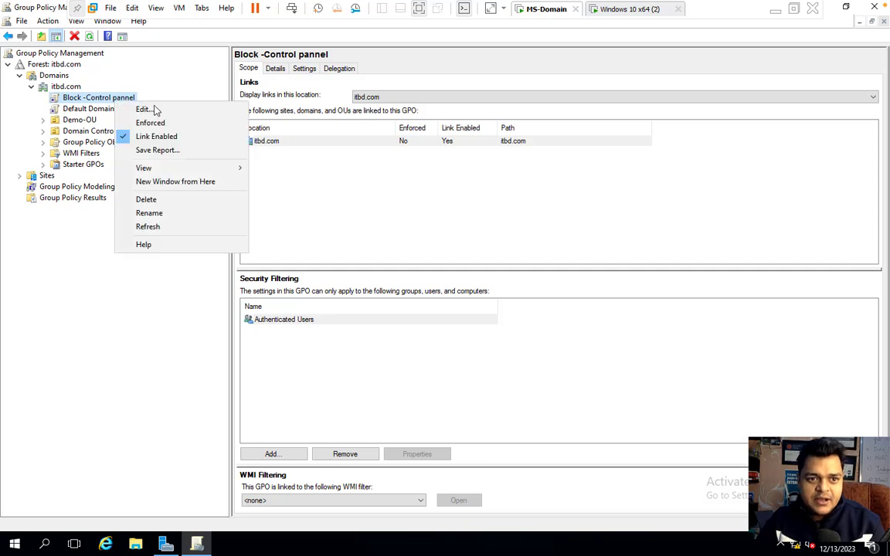
click(159, 111)
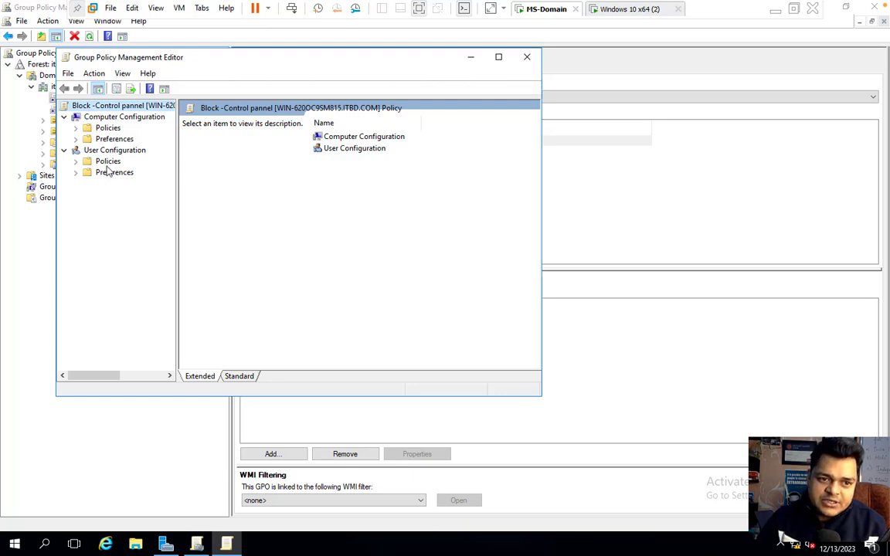
double_click(100, 159)
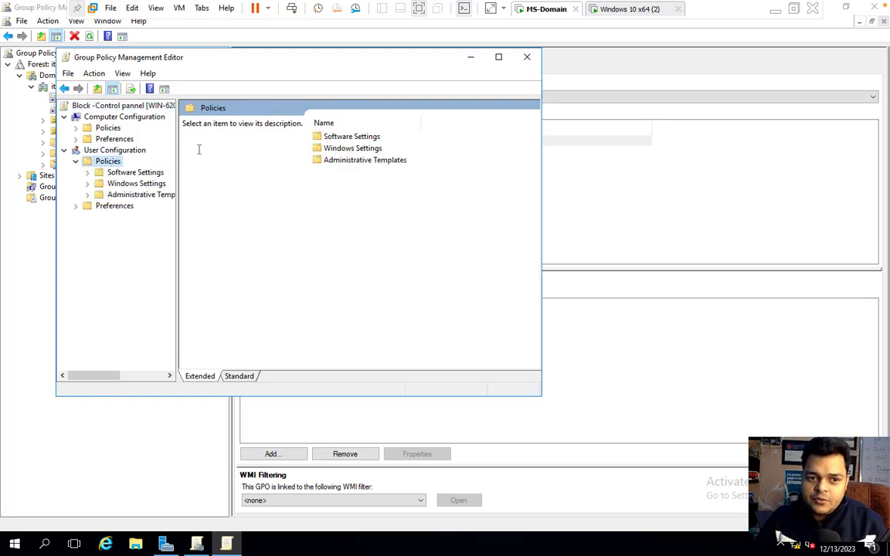
drag(177, 150, 218, 149)
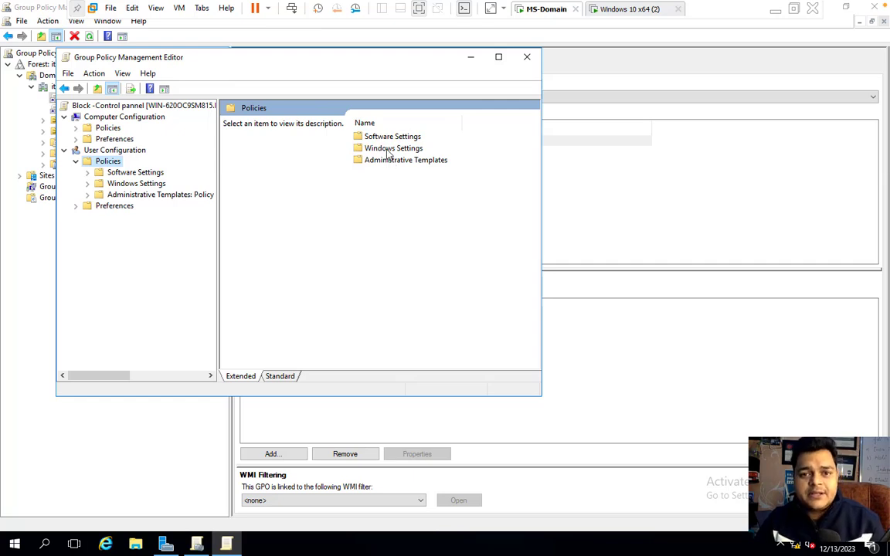
double_click(390, 160)
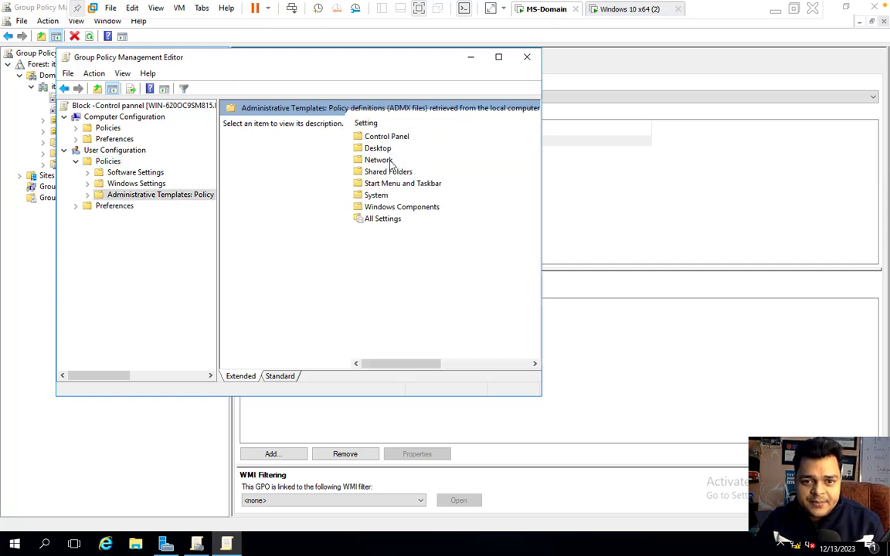
click(498, 57)
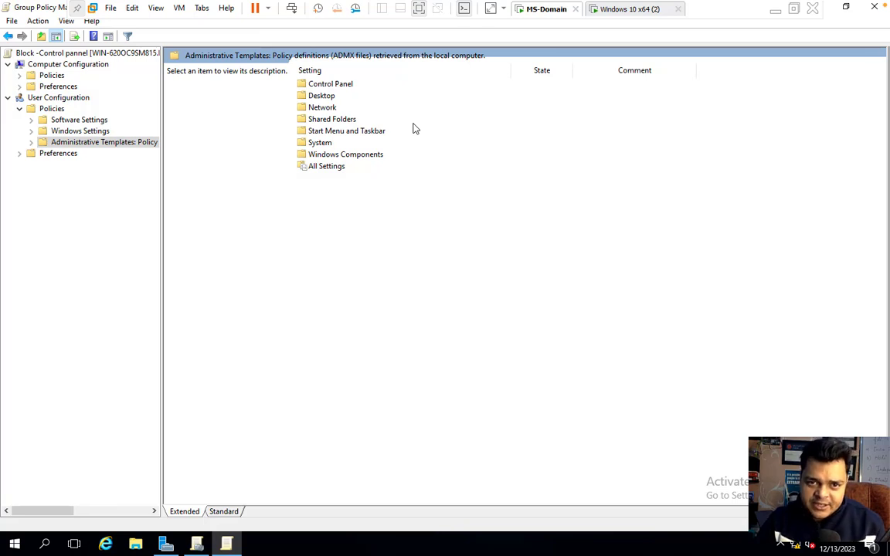
- Under Control Panel, set 'Prohibit access to Control Panel and PC settings' to Enabled and apply
click(324, 87)
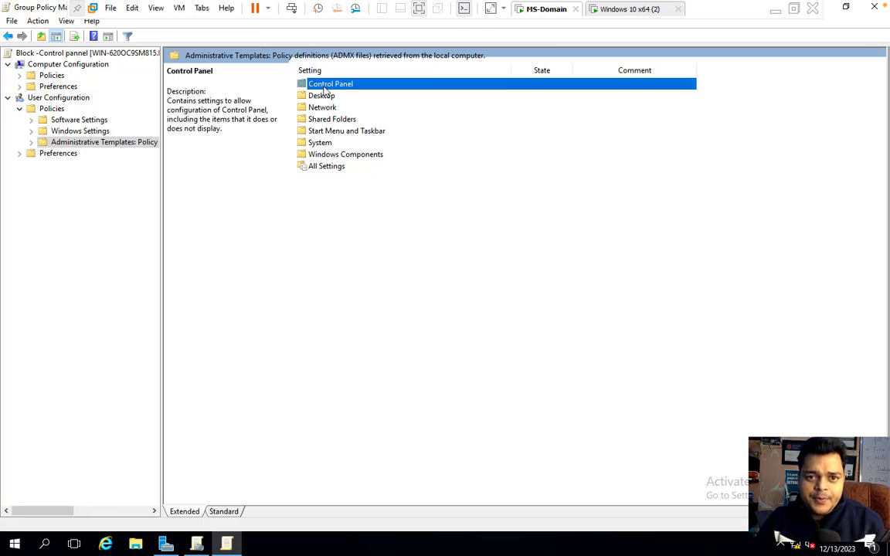
double_click(324, 89)
click(317, 180)
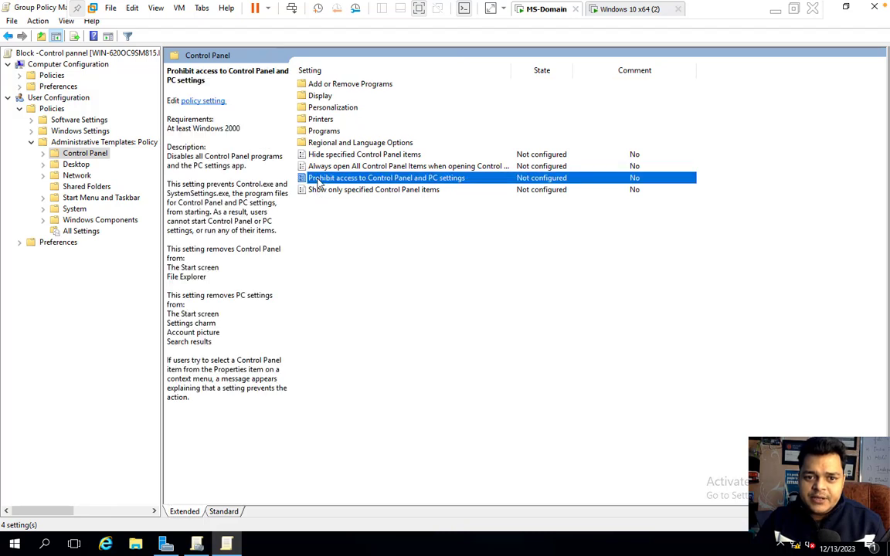
double_click(318, 179)
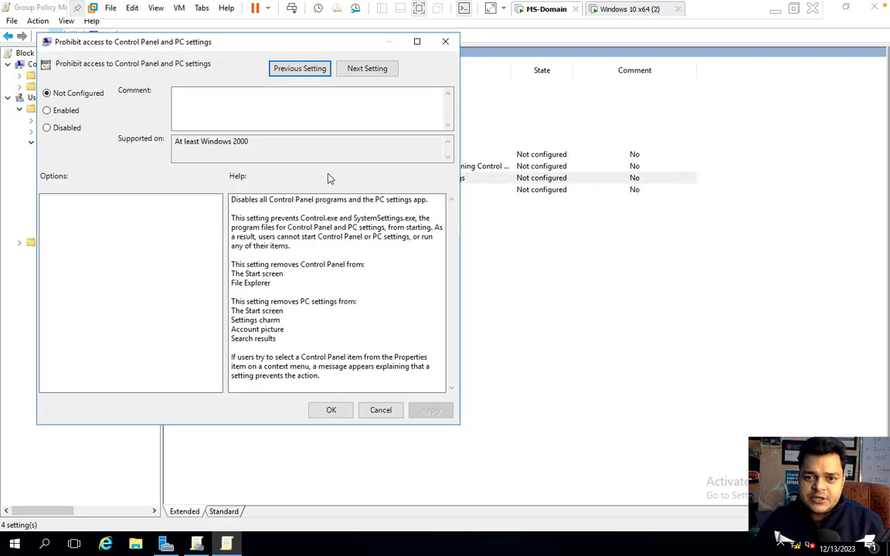
click(70, 112)
click(430, 414)
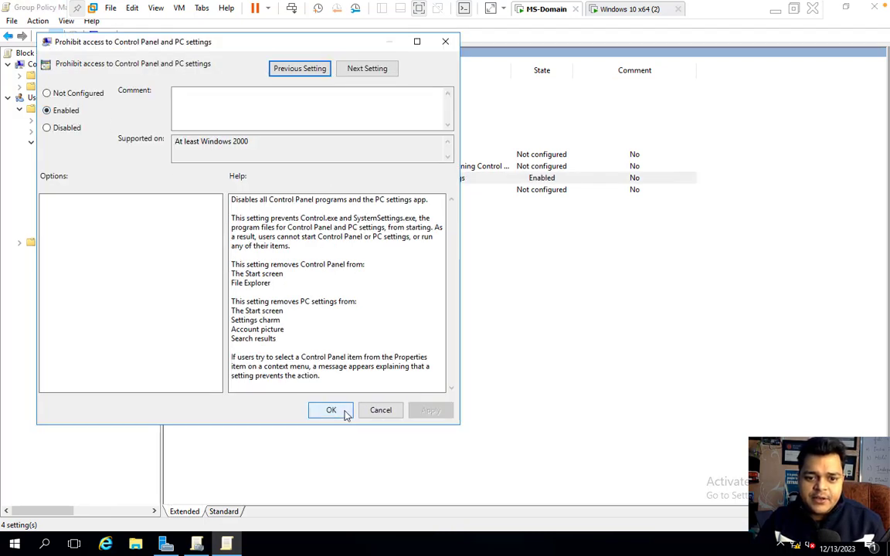
click(345, 413)
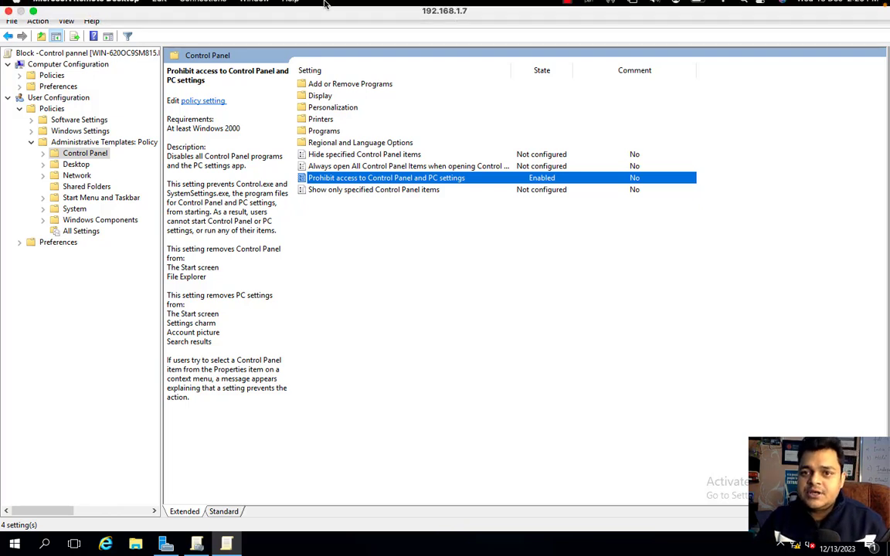
- On the Windows 10 client, start a Command Prompt by running cmd from Run
click(635, 10)
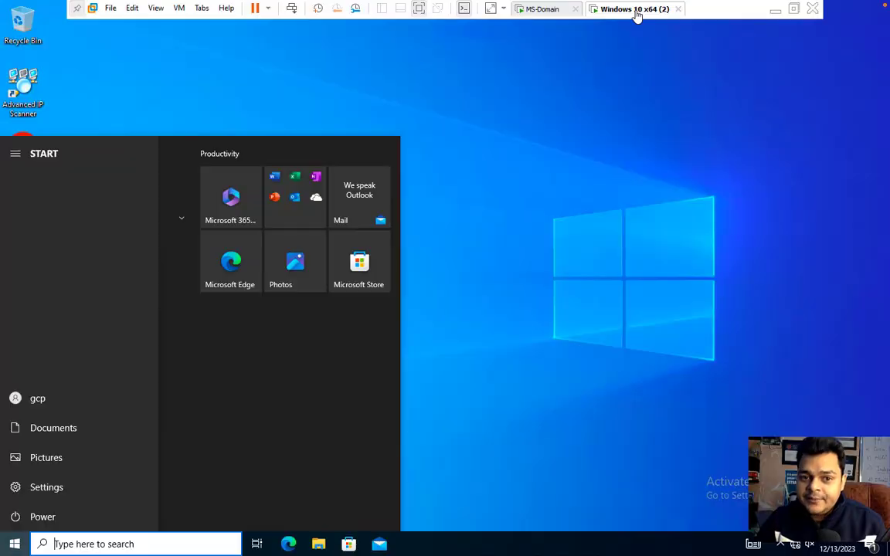
click(14, 543)
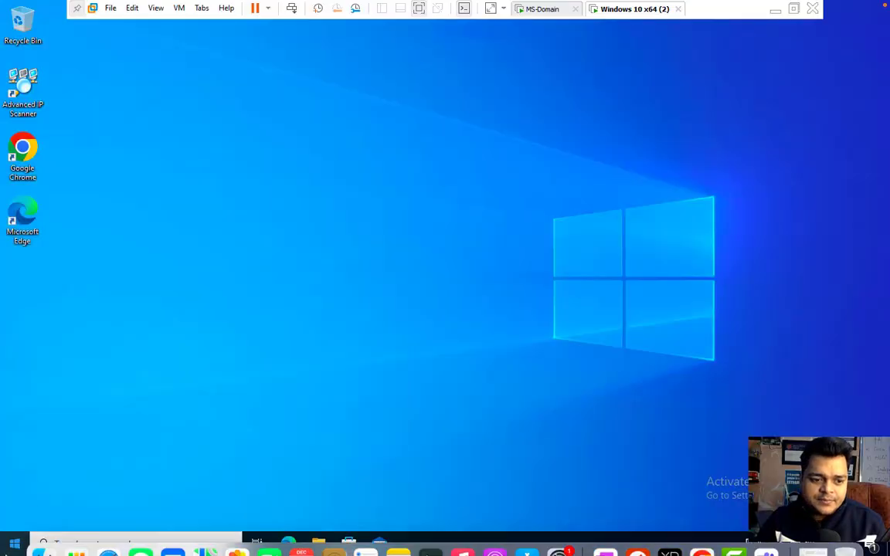
right_click(12, 545)
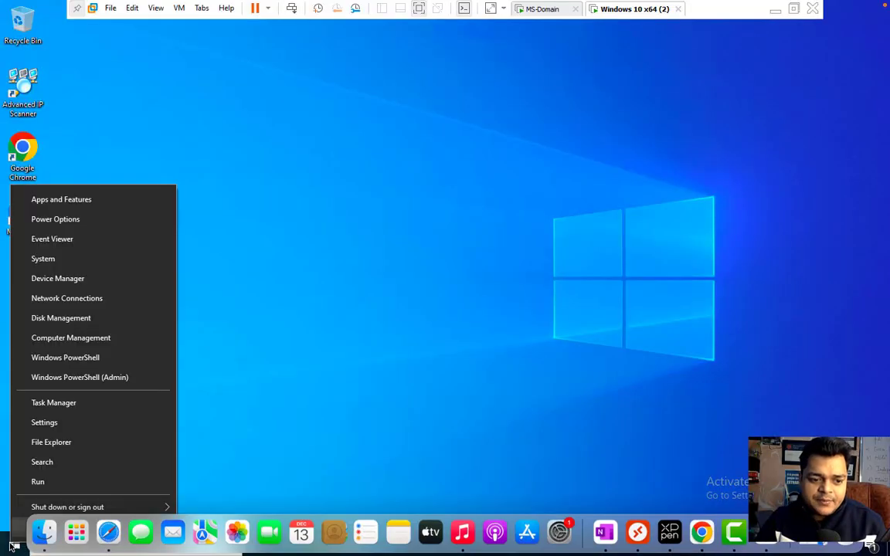
click(49, 487)
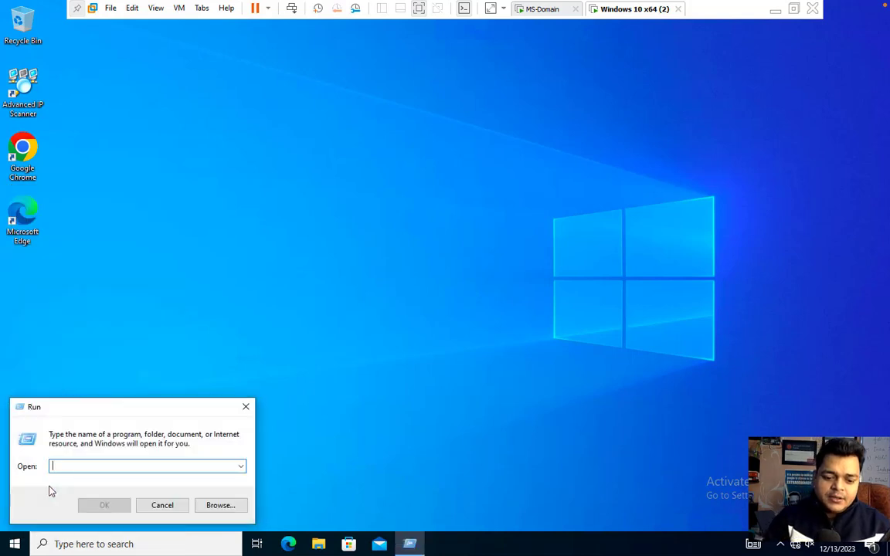
text(cmd)
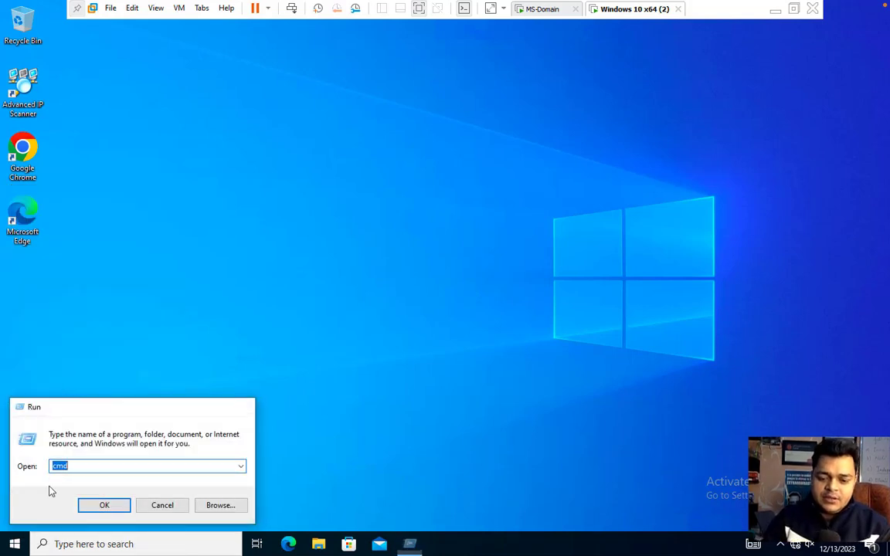
key(Return)
- Run gpupdate, then run control to test whether Control Panel opens
text(gpup)
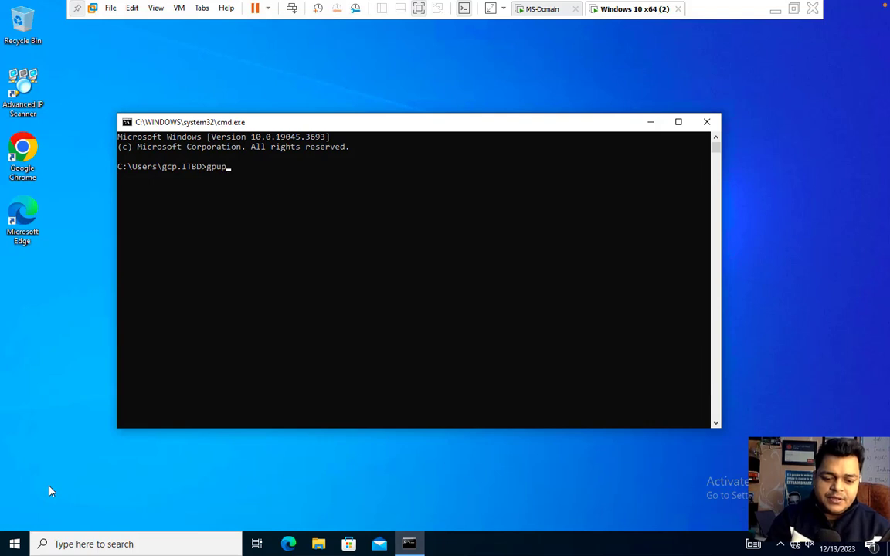
text(date)
key(Return)
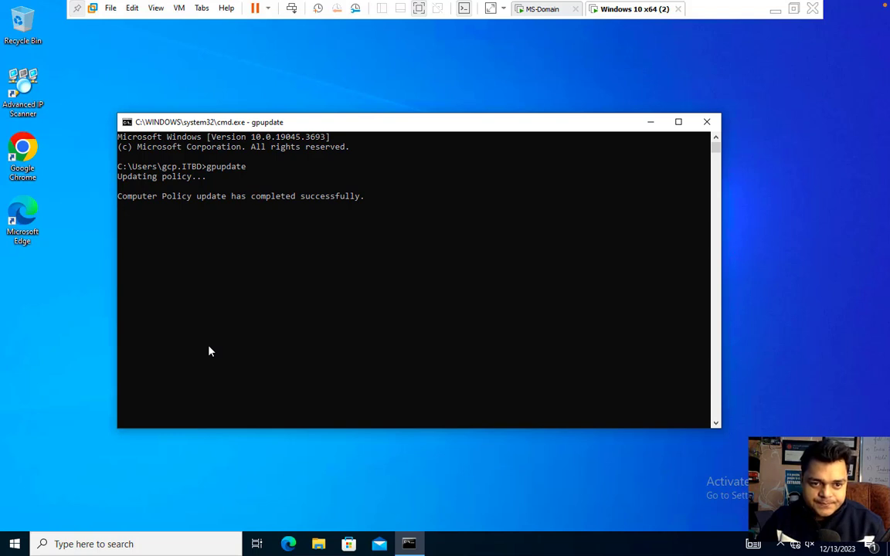
text(c)
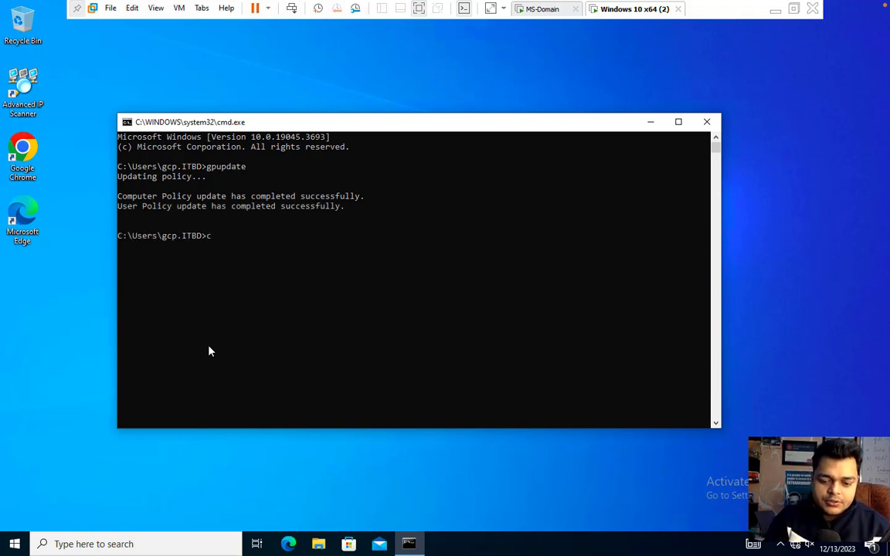
text(ontrol)
key(Return)
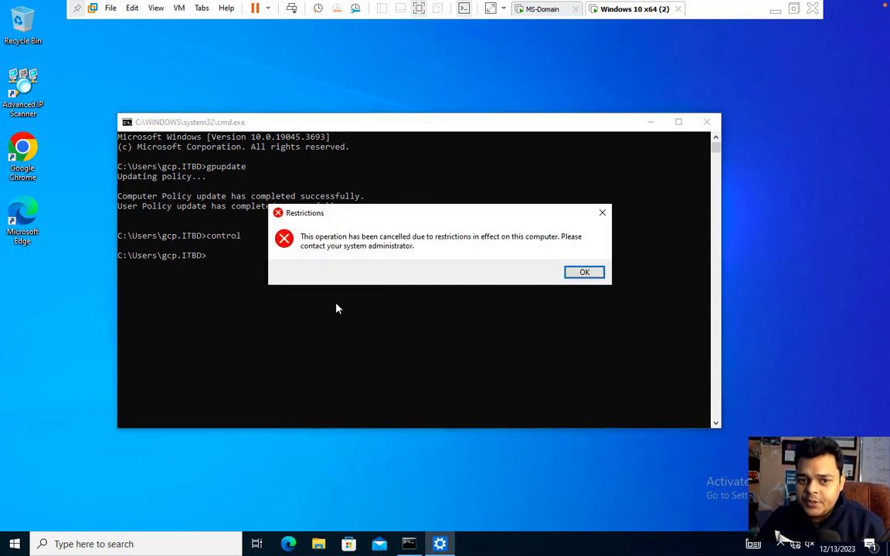
- Retry Control Panel from a 'cont' search, dismiss the Restrictions error again, and return to MS-Domain
click(585, 274)
click(154, 546)
text(cont)
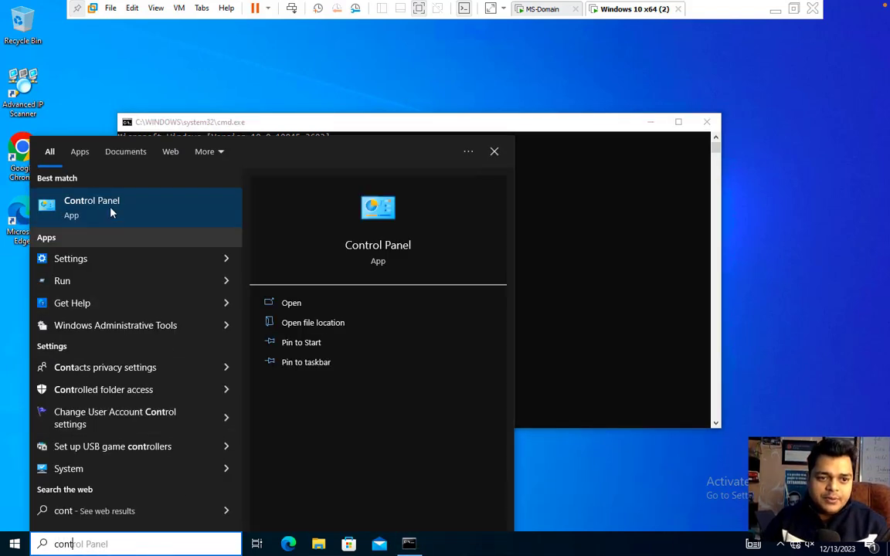
click(109, 208)
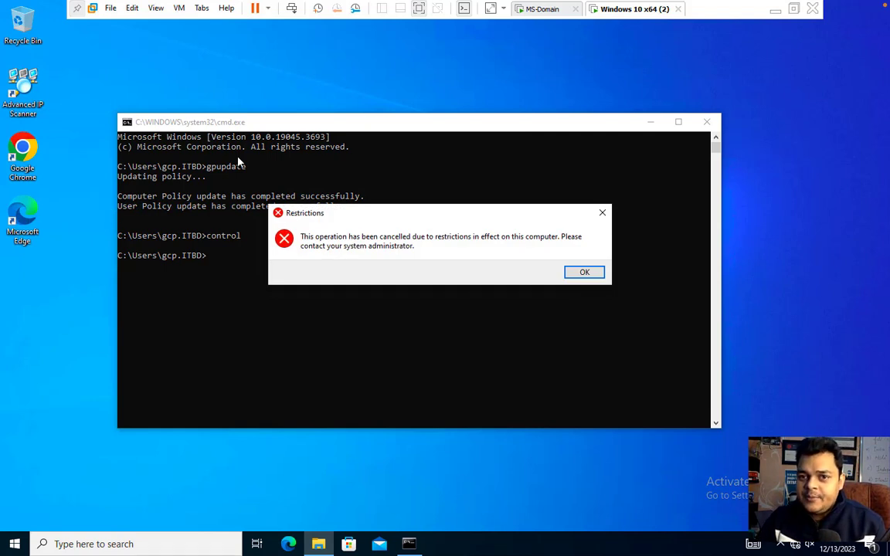
click(585, 272)
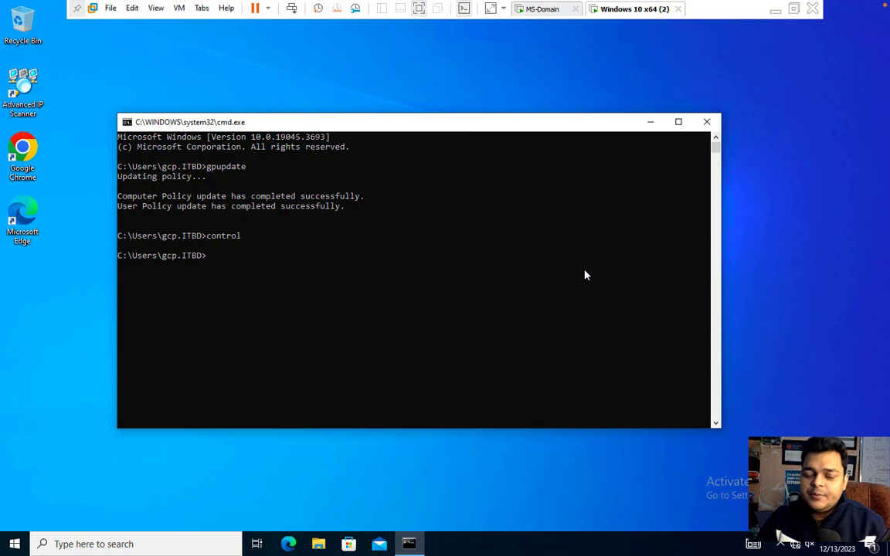
click(544, 10)
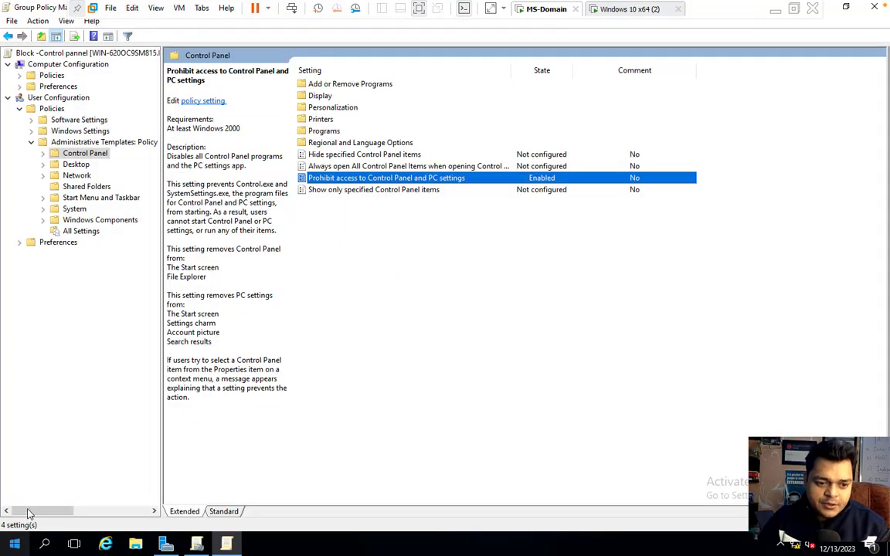
- Launch dsa.msc from Run and open the Users container of itbd.com
right_click(15, 547)
click(50, 480)
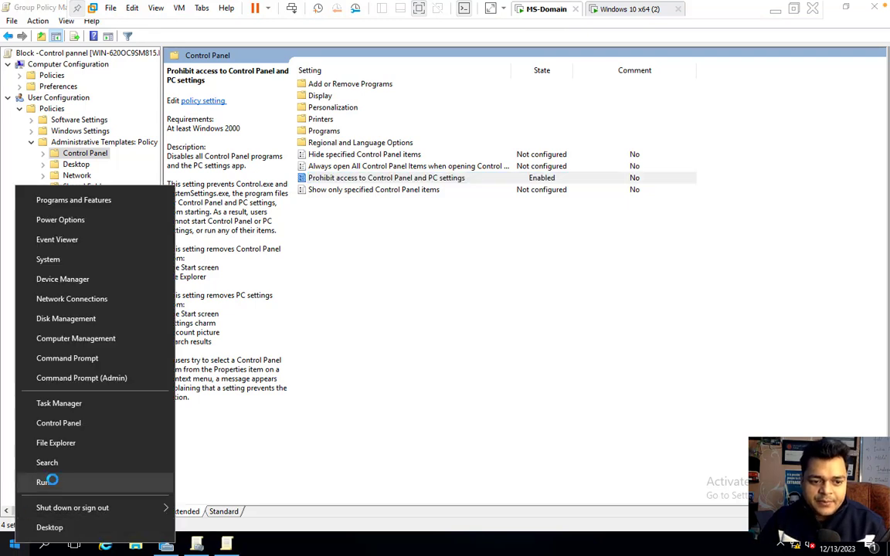
text(ds)
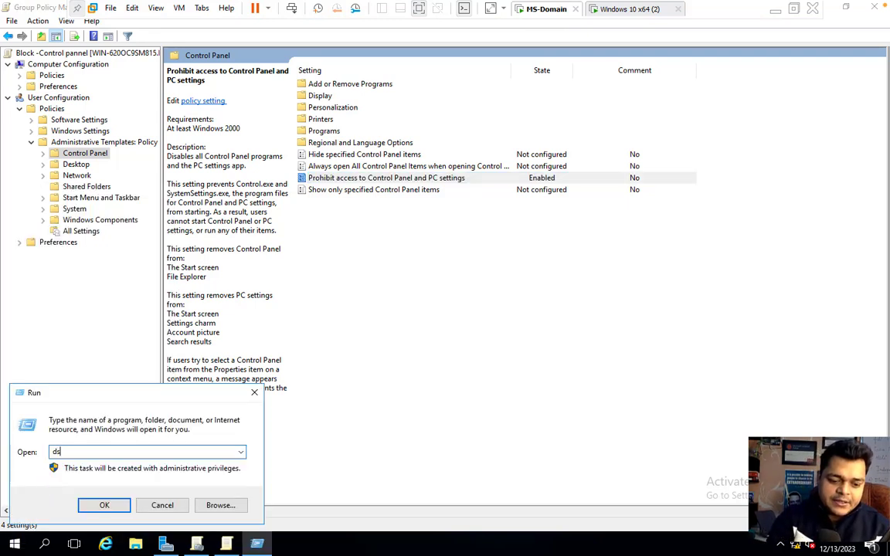
text(a.msc)
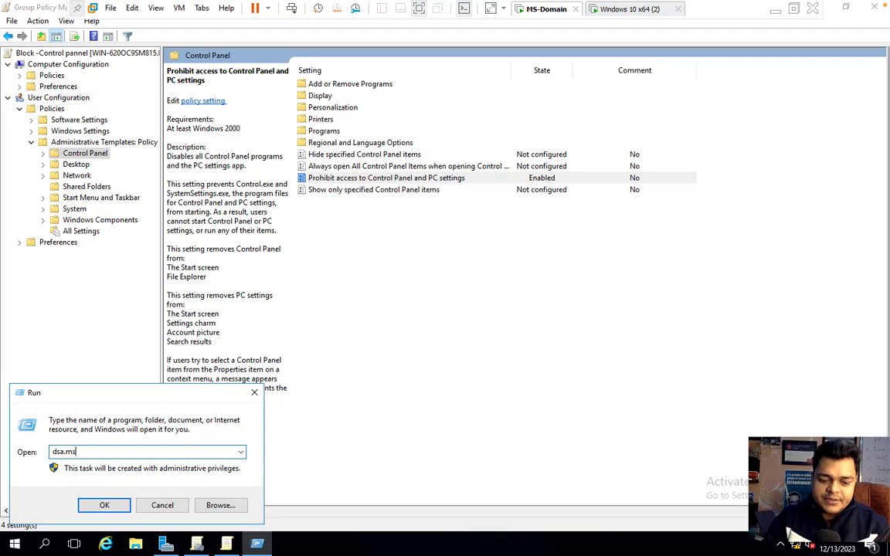
key(Return)
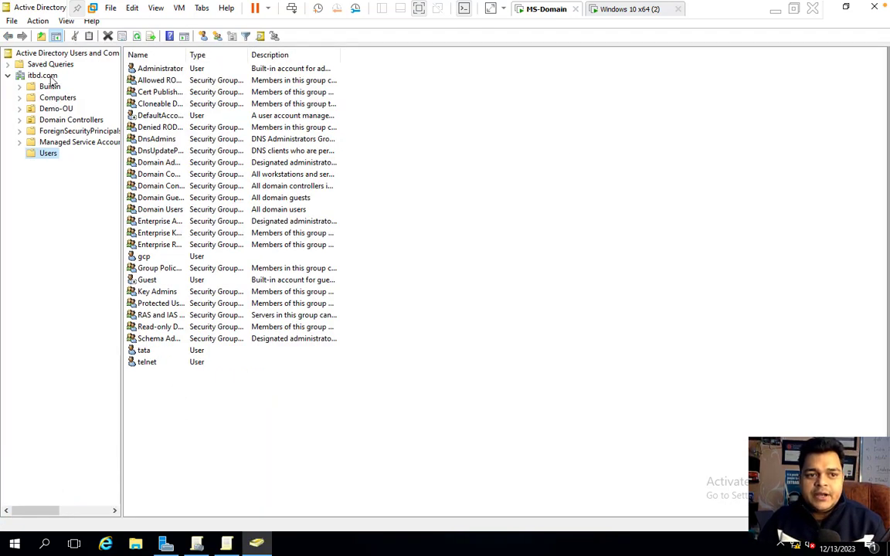
click(48, 75)
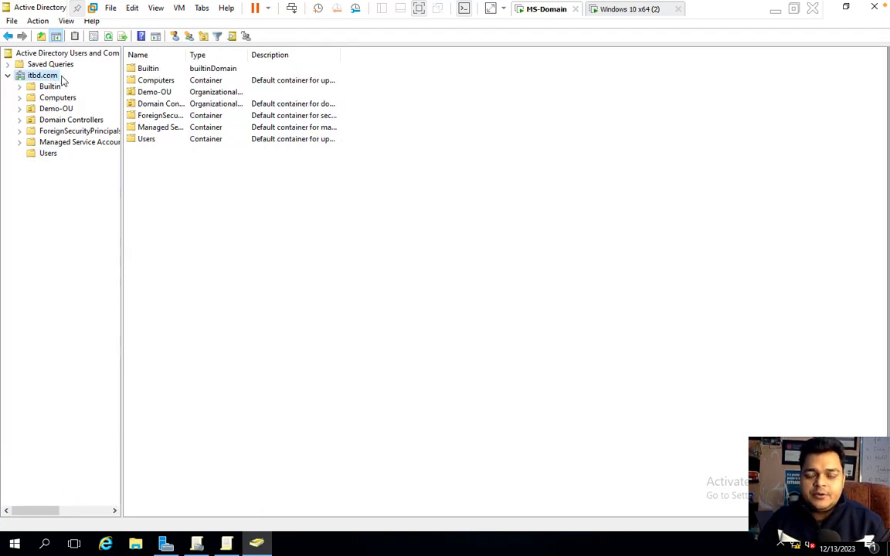
click(44, 153)
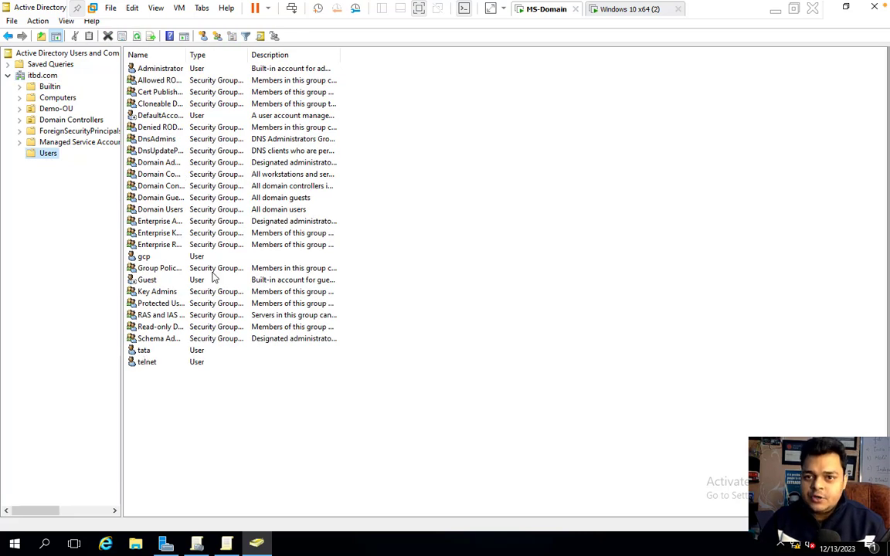
- Close the command prompt on the Windows 10 VM and sign out of the current account
click(629, 11)
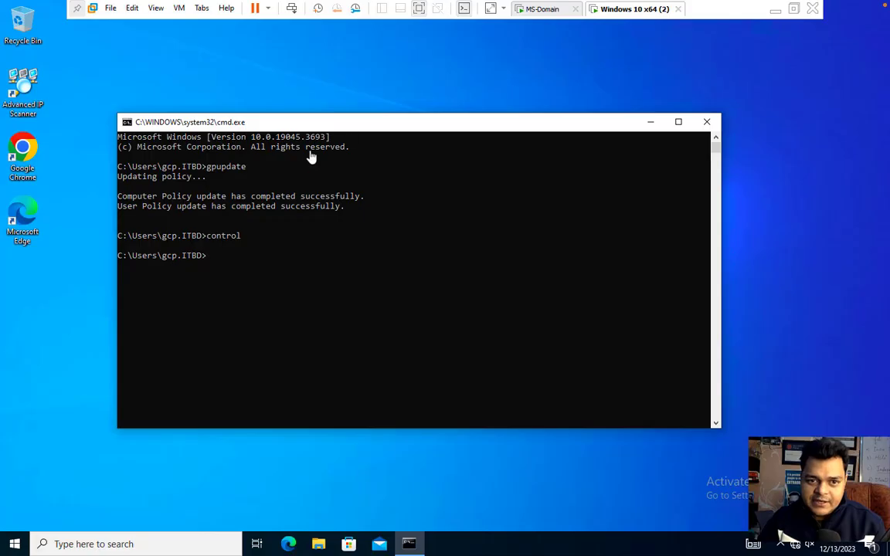
click(707, 124)
right_click(15, 541)
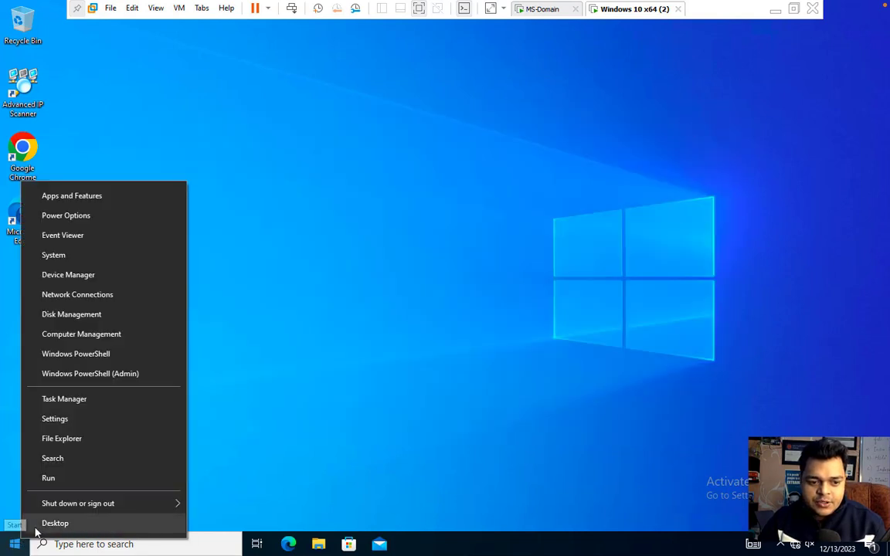
mouse_move(93, 505)
click(228, 441)
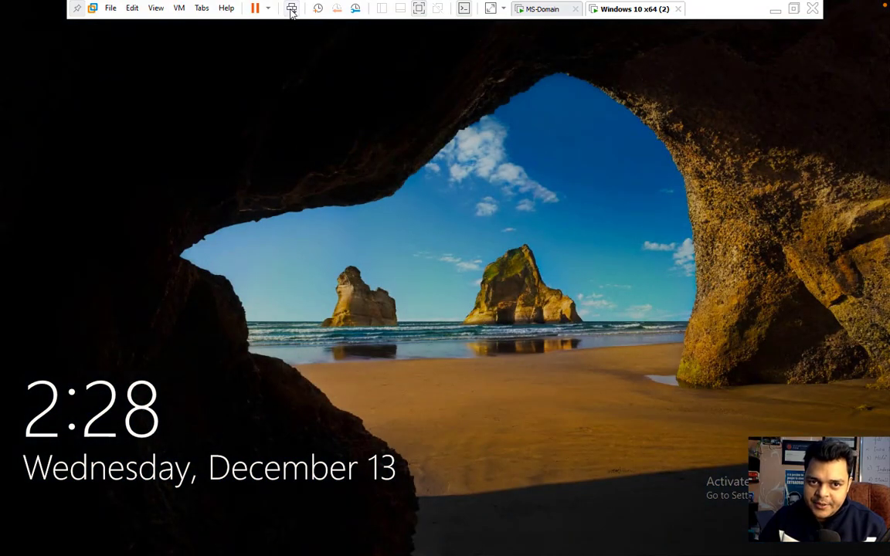
- Sign in through Other user as domain user tata with the account password
click(292, 8)
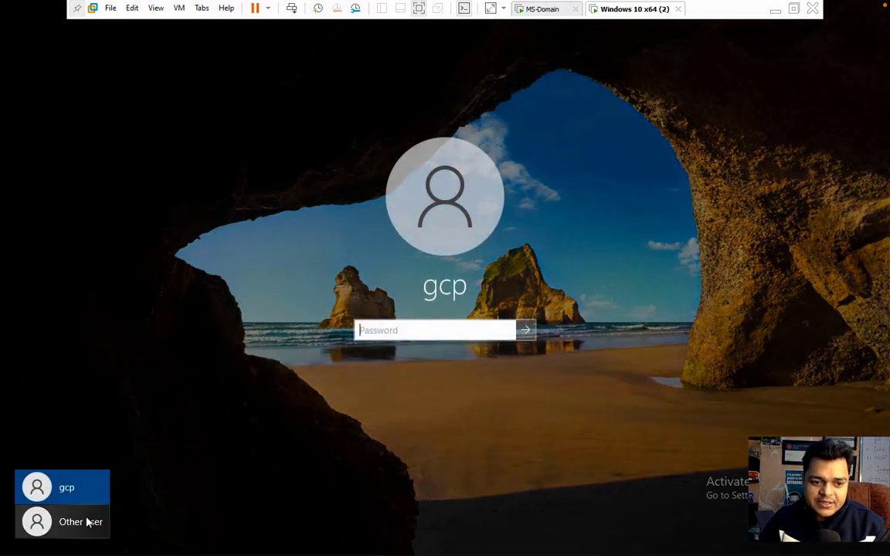
click(87, 523)
text(tata)
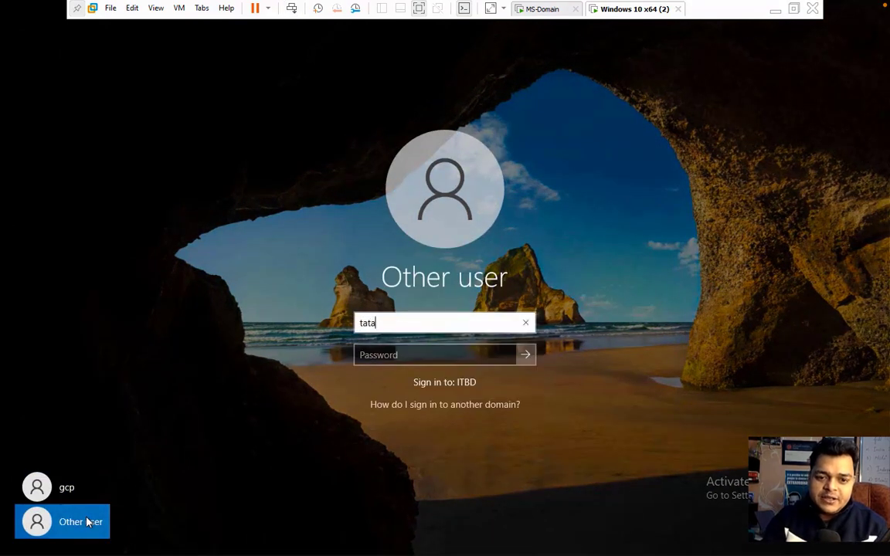
key(Tab)
text(*******)
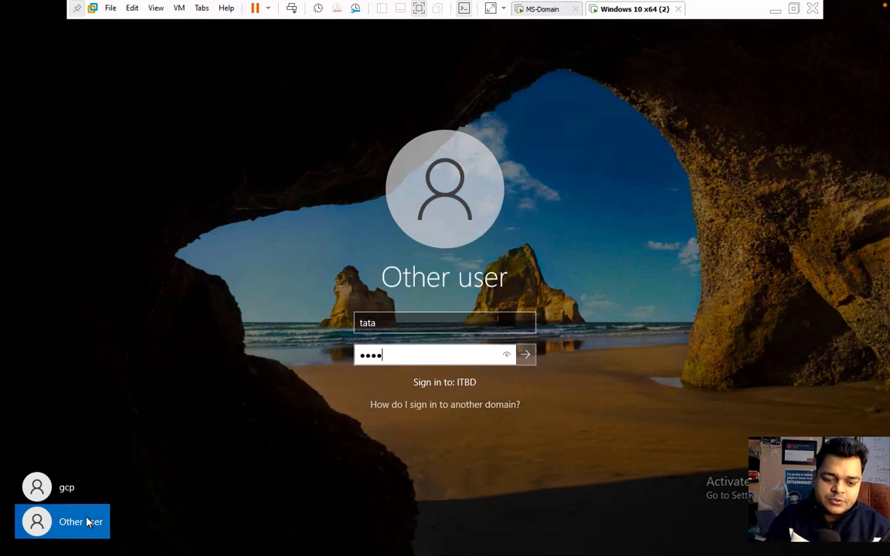
text(**)
key(Return)
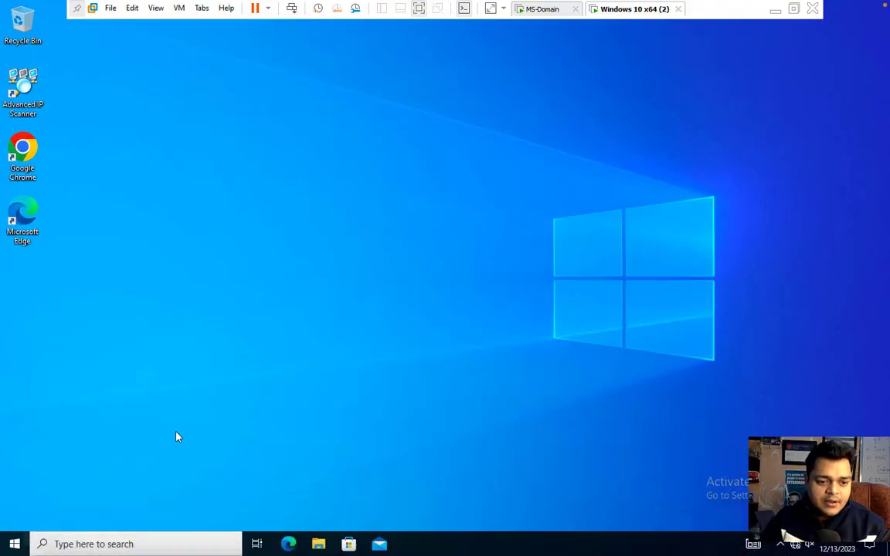
- Check the signed-in account from Start, then search 'co' and launch Control Panel
click(81, 549)
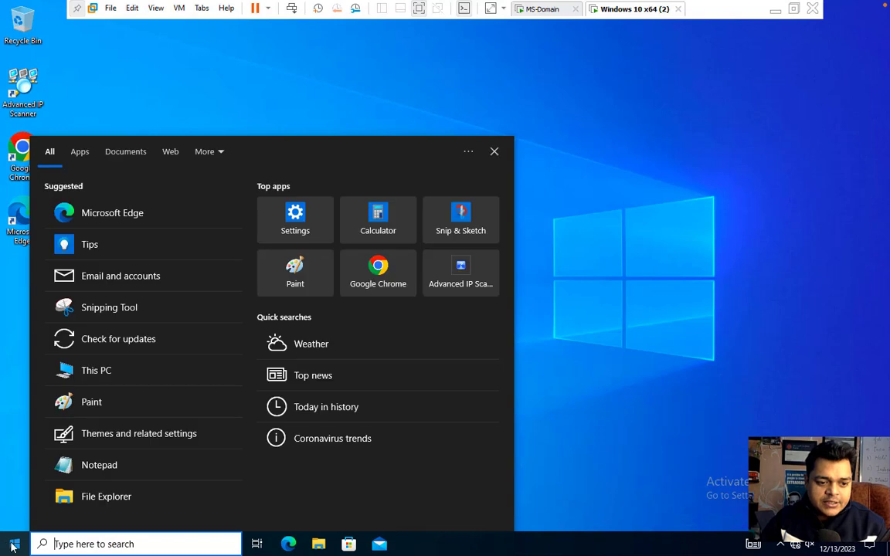
click(14, 544)
click(17, 399)
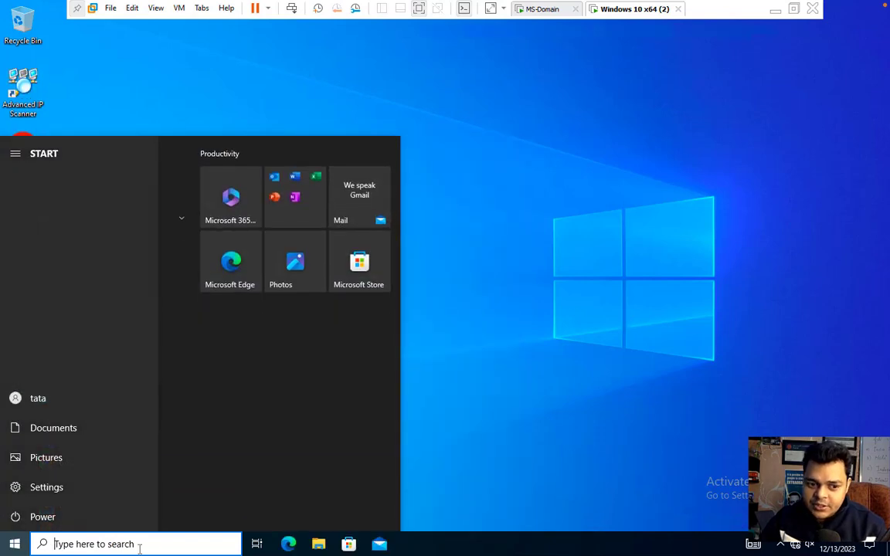
text(cl)
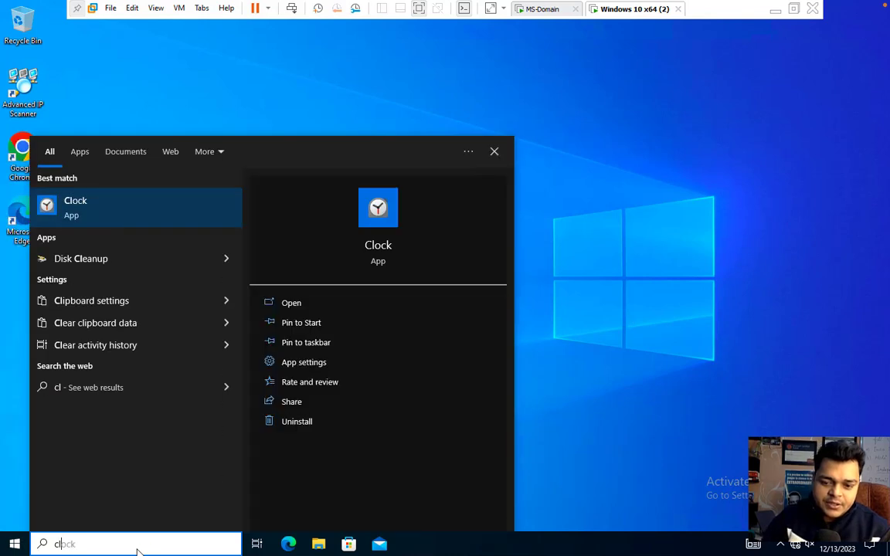
key(BackSpace)
text(o)
click(101, 220)
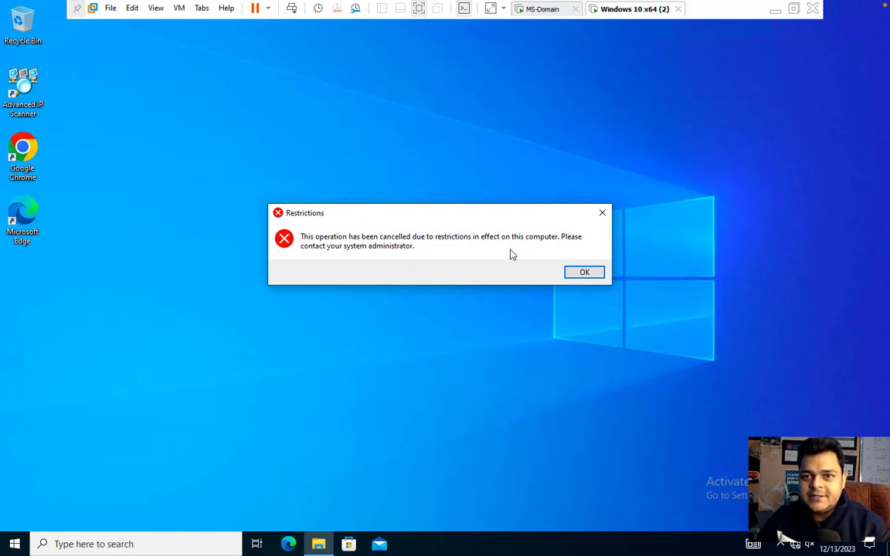
- On the domain controller, review the contents of Demo-OU and the Users container
click(545, 9)
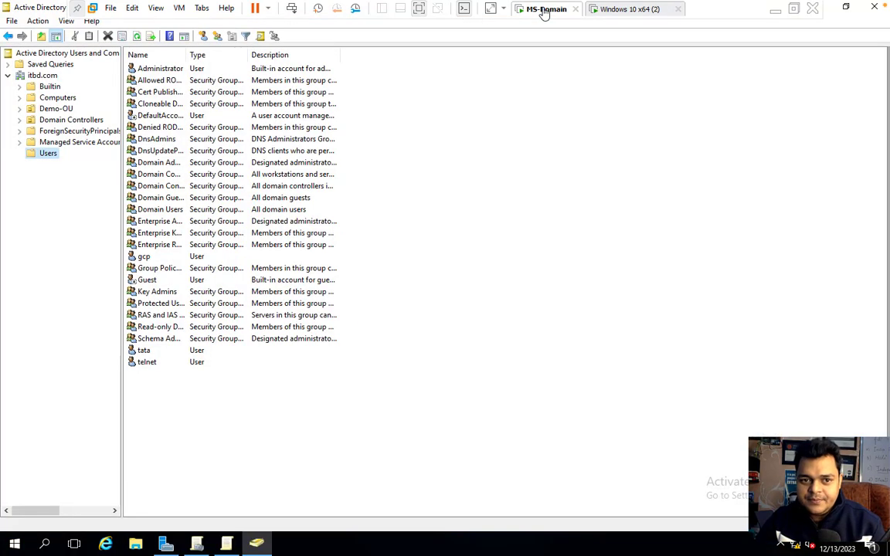
click(65, 110)
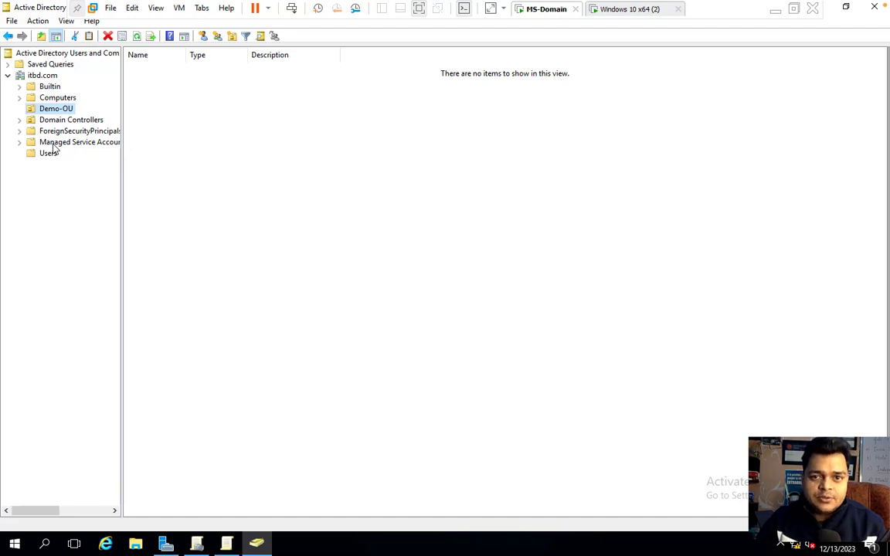
click(47, 154)
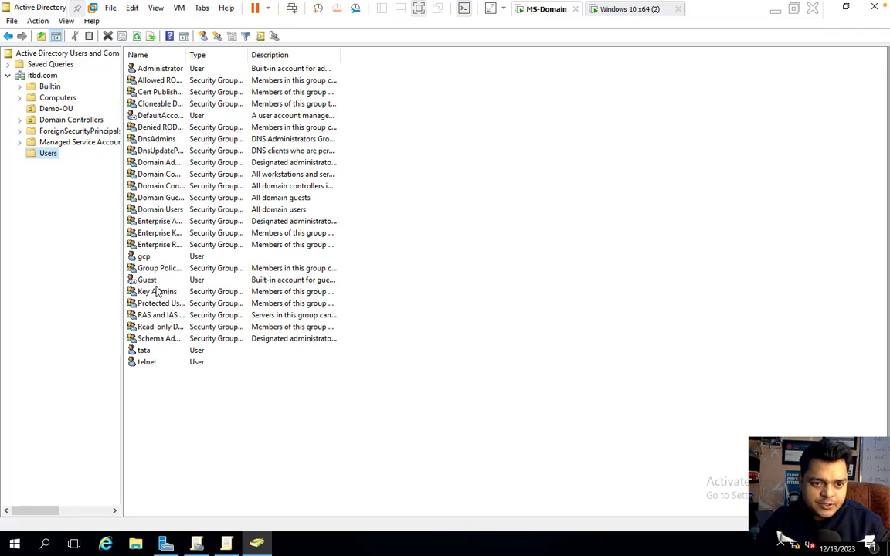
- Move user gcp into Demo-OU, then return to the Group Policy Management Editor
click(143, 258)
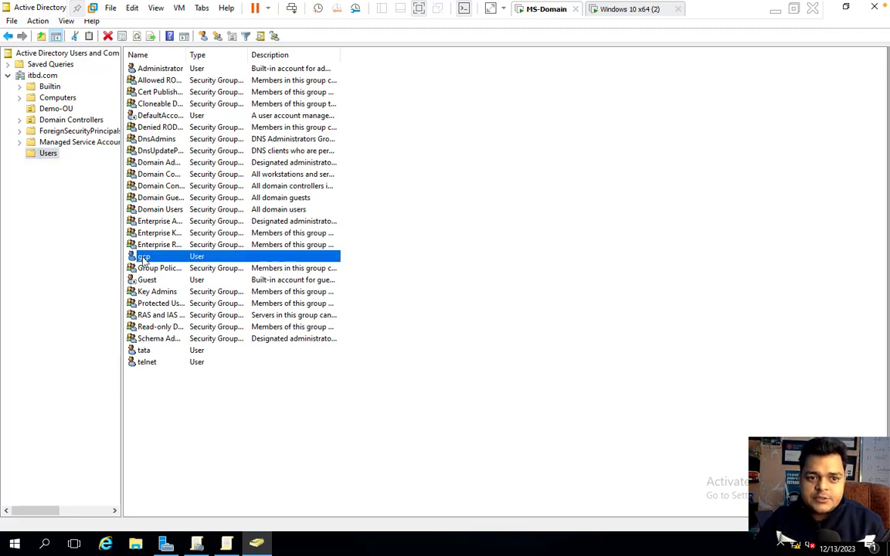
right_click(143, 259)
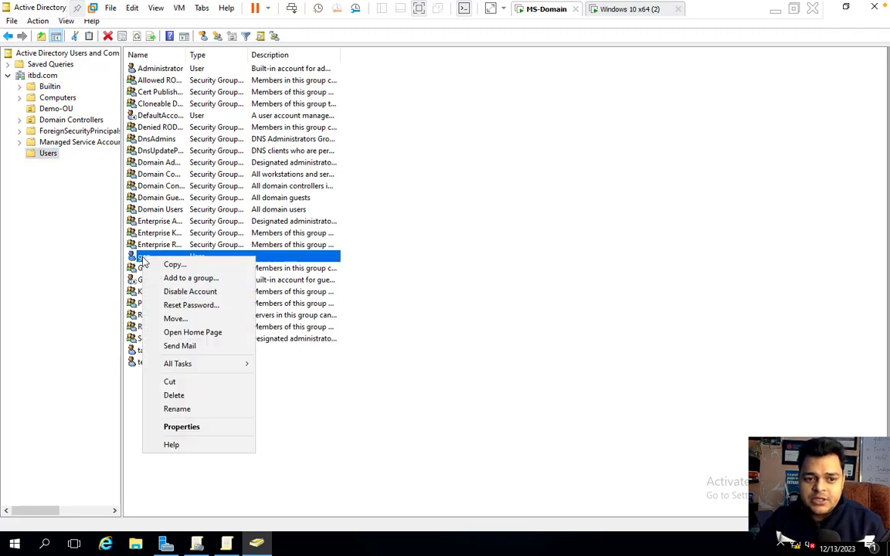
click(174, 318)
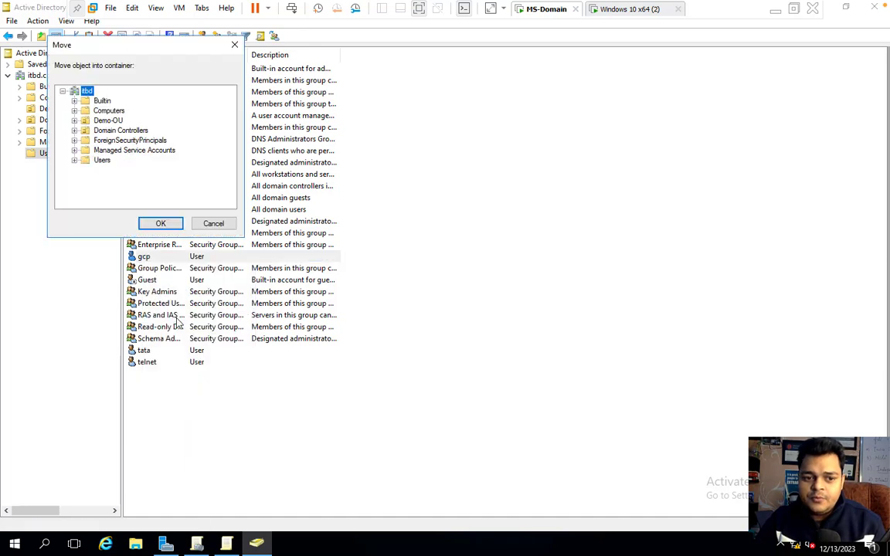
click(102, 120)
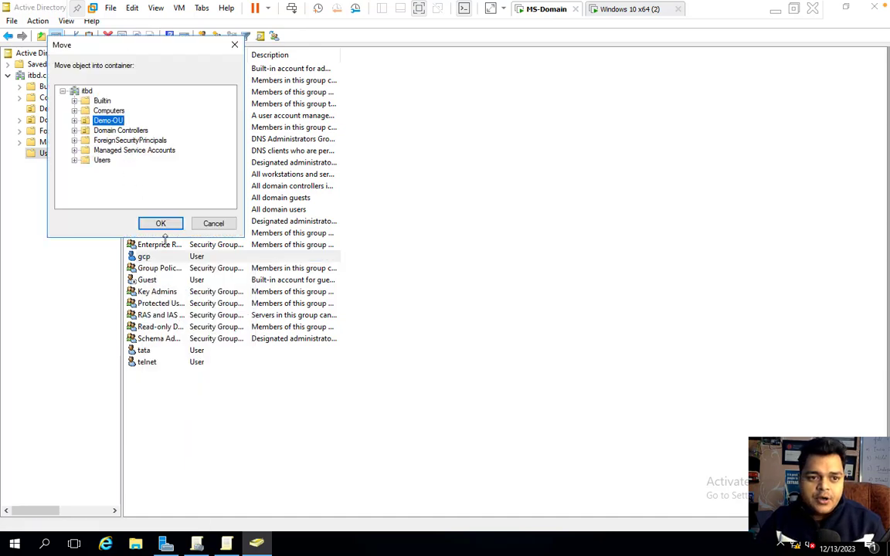
click(160, 224)
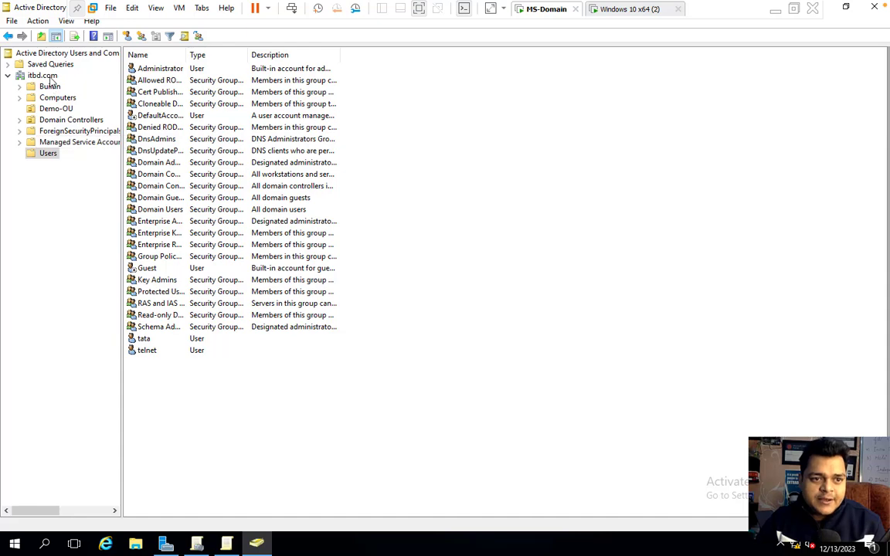
click(226, 544)
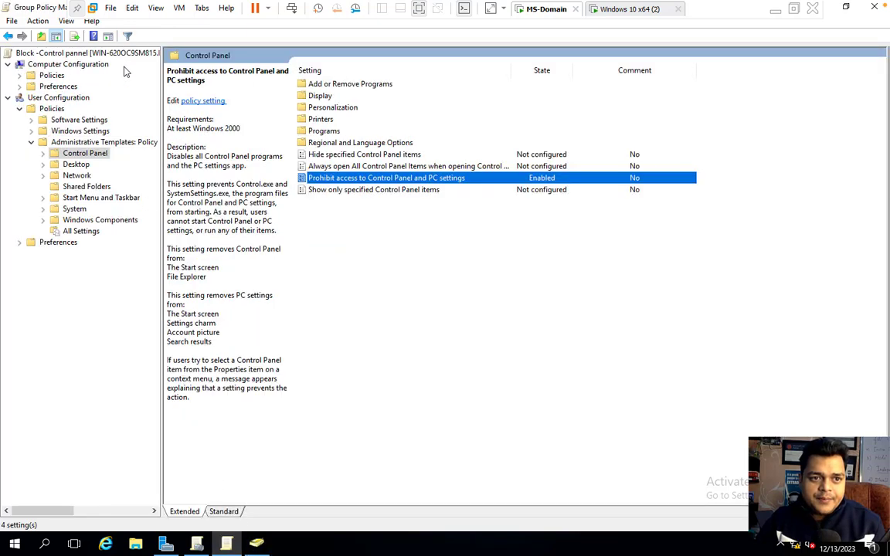
- Link the existing Block -Control pannel GPO to Demo-OU and expand Demo-OU to confirm the link
click(196, 543)
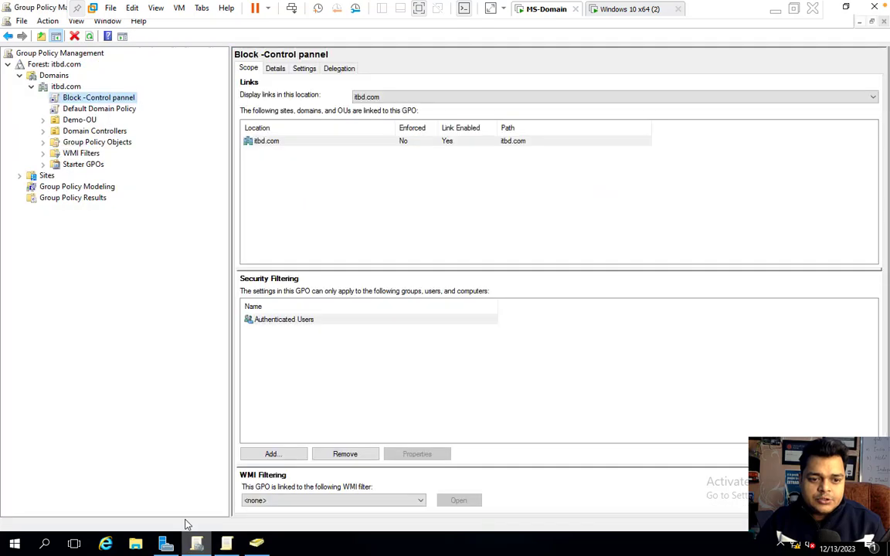
click(77, 120)
right_click(76, 124)
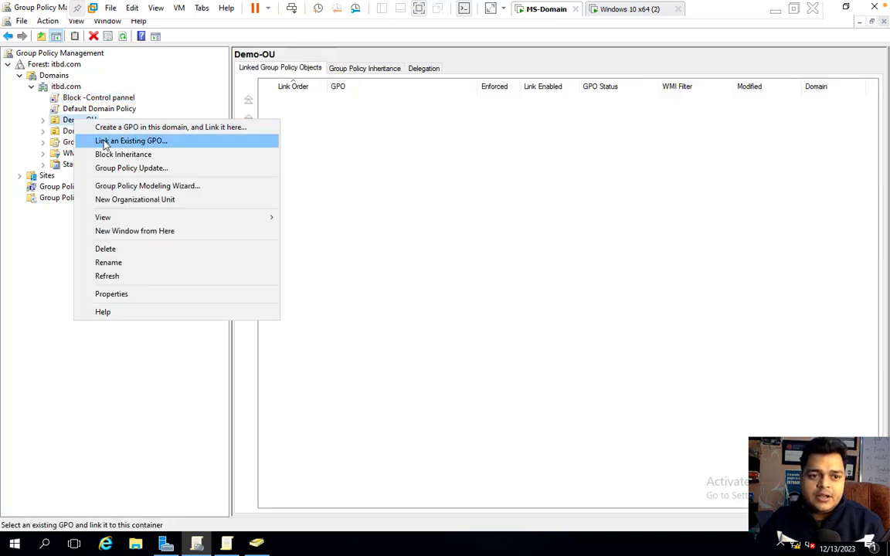
click(105, 143)
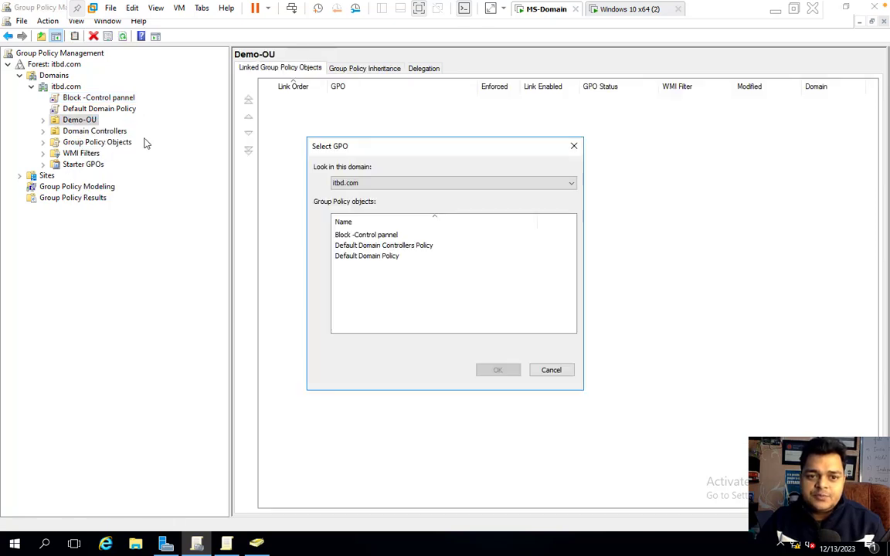
click(371, 235)
click(497, 370)
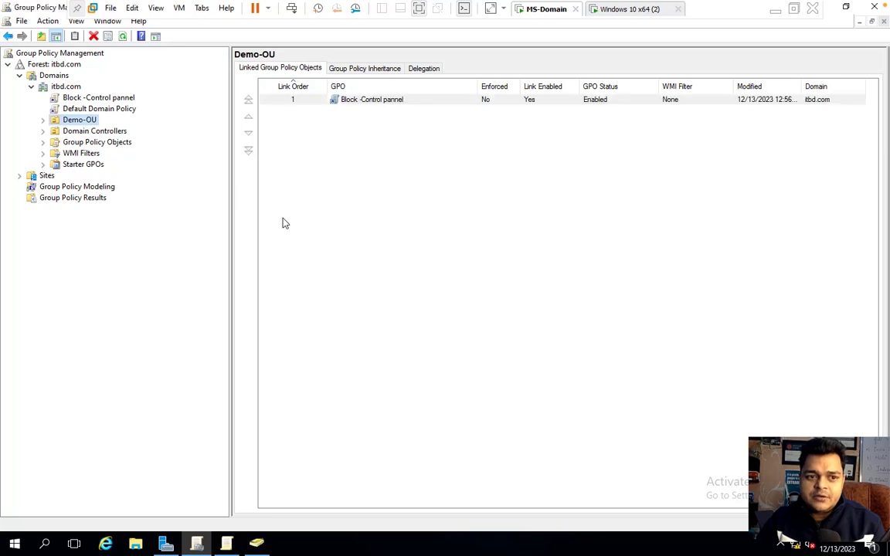
click(43, 120)
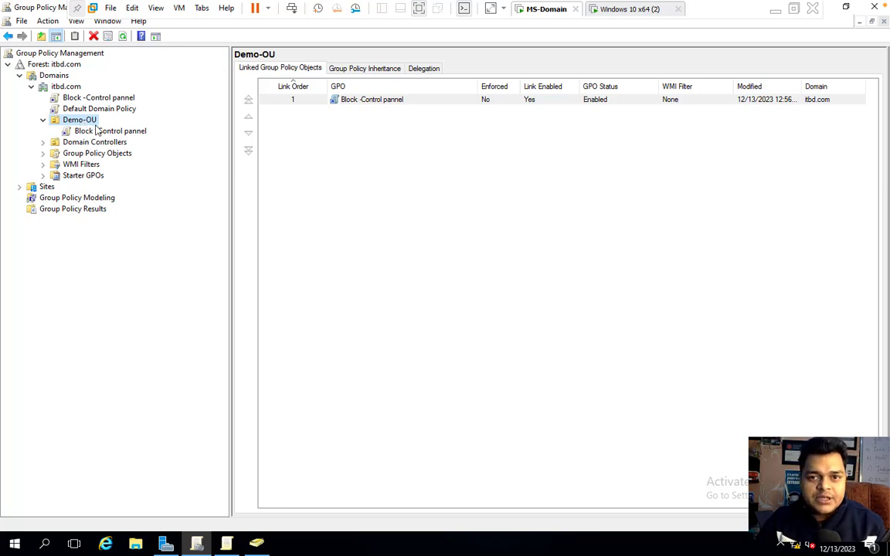
- Delete the Block -Control pannel link under itbd.com, confirming the removal
click(99, 97)
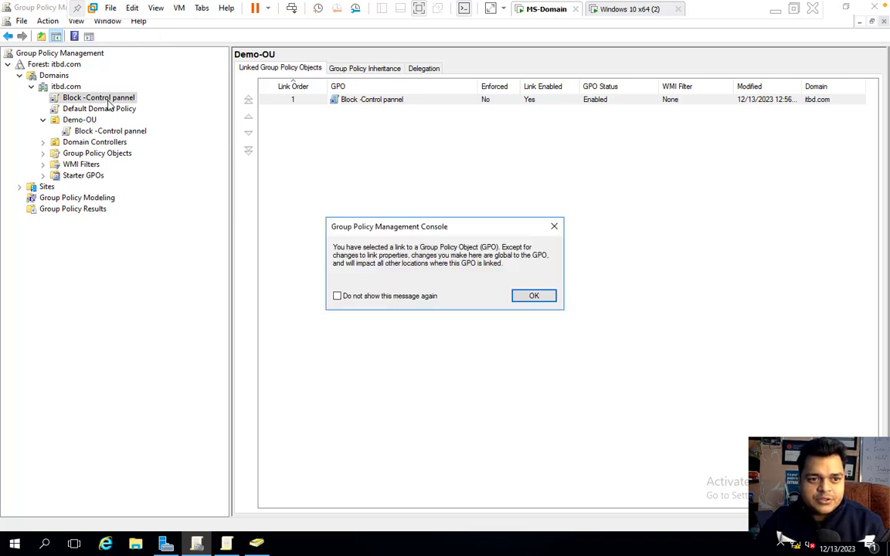
click(534, 297)
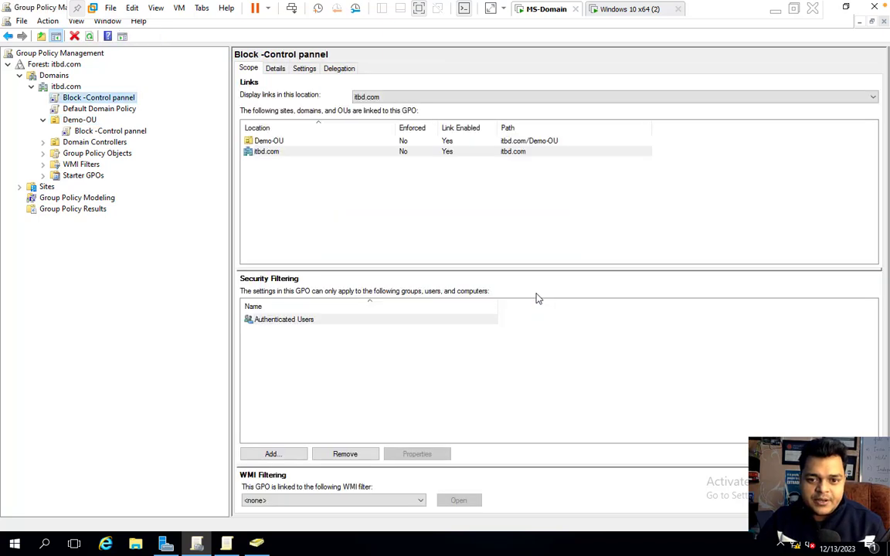
right_click(93, 97)
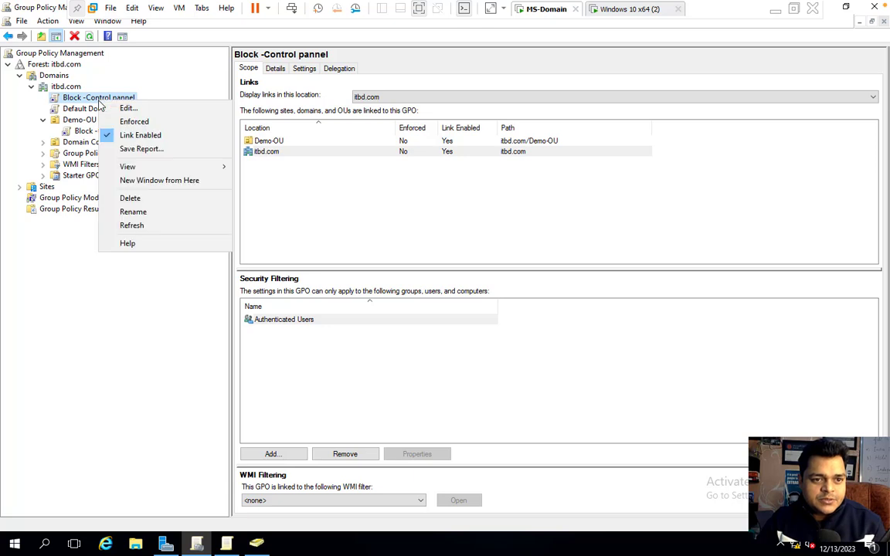
click(130, 198)
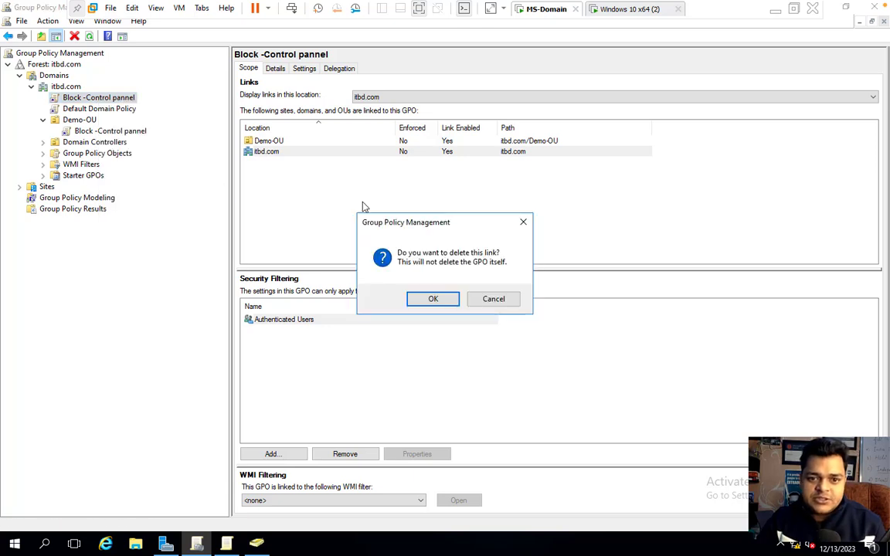
click(433, 298)
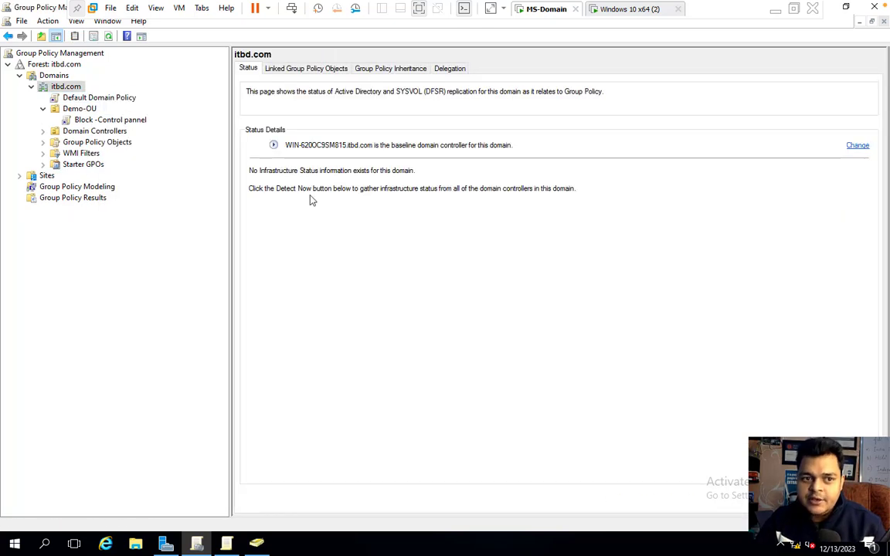
- On the Windows 10 VM, dismiss the Restrictions message and open a command prompt via Run with cmd
click(631, 10)
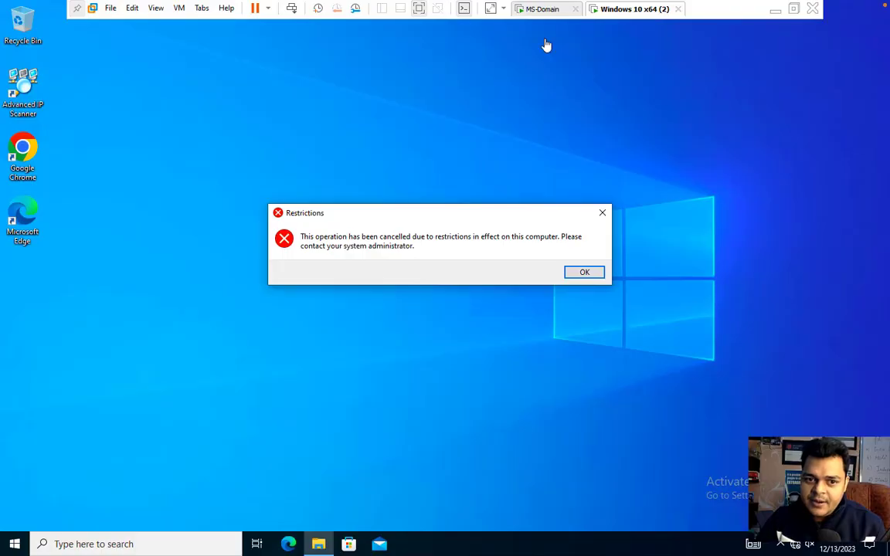
click(581, 273)
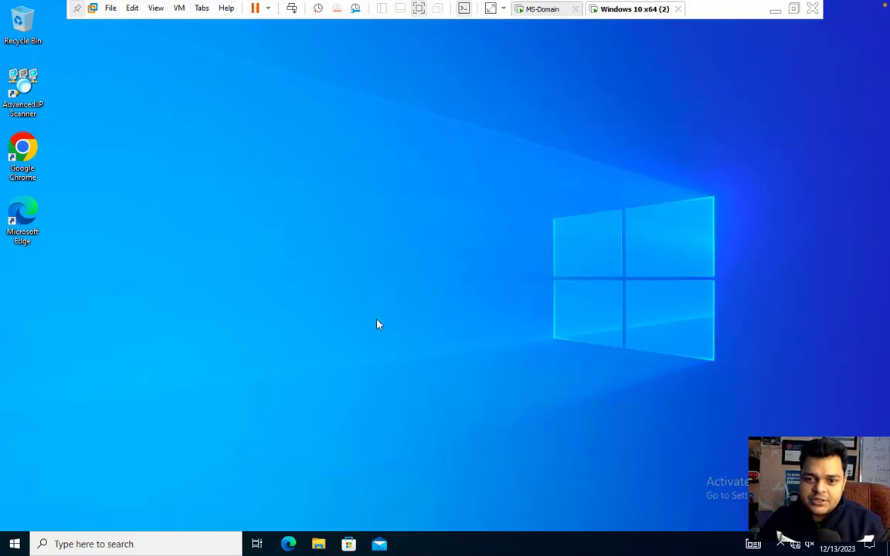
right_click(14, 547)
click(61, 485)
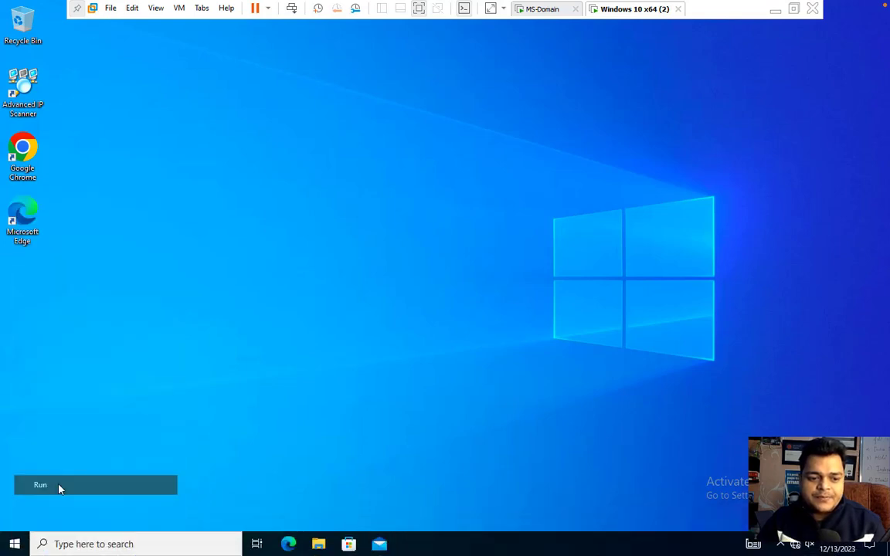
text(cmd)
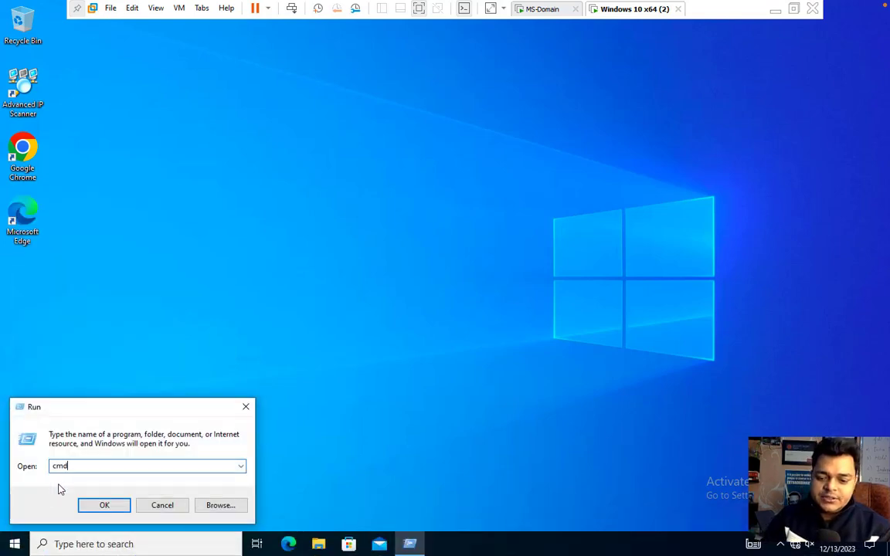
key(Return)
- Run gpupdate to refresh policy, then run control to launch Control Panel
text(gpupdate)
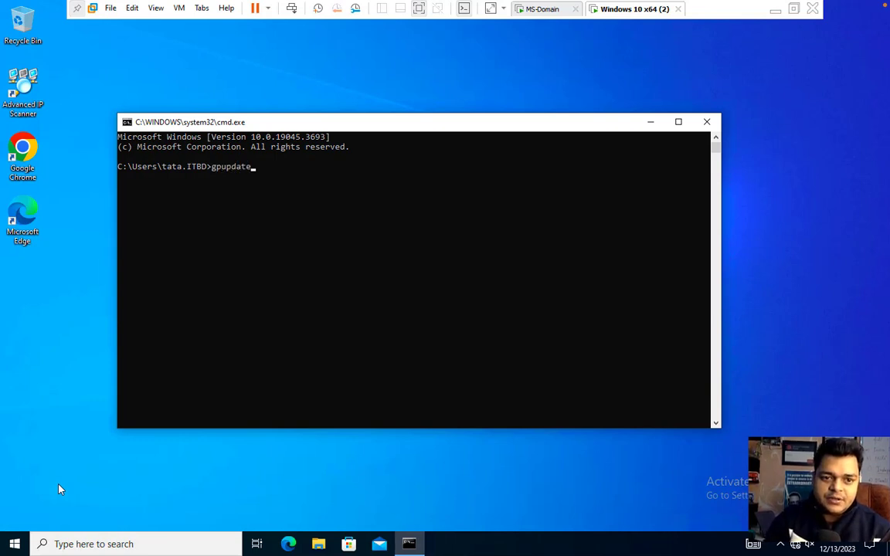
key(Return)
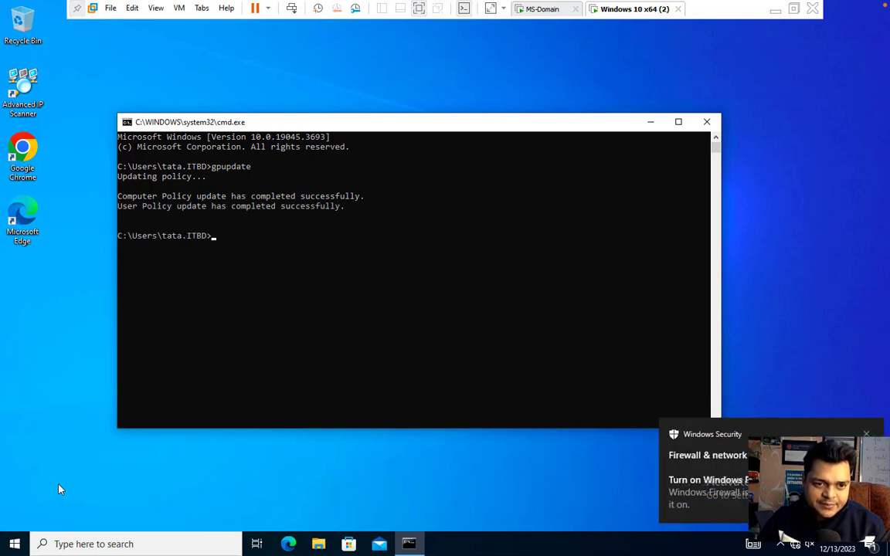
text(contr)
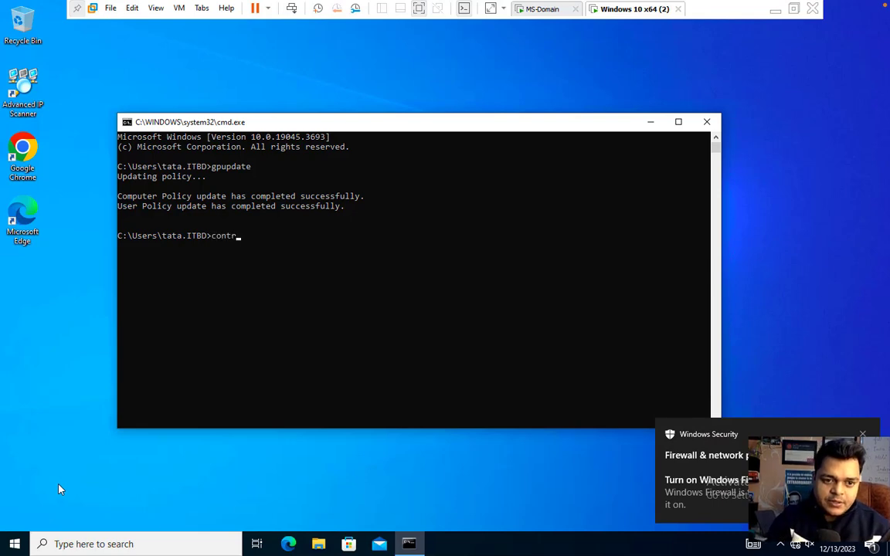
text(ol)
key(Return)
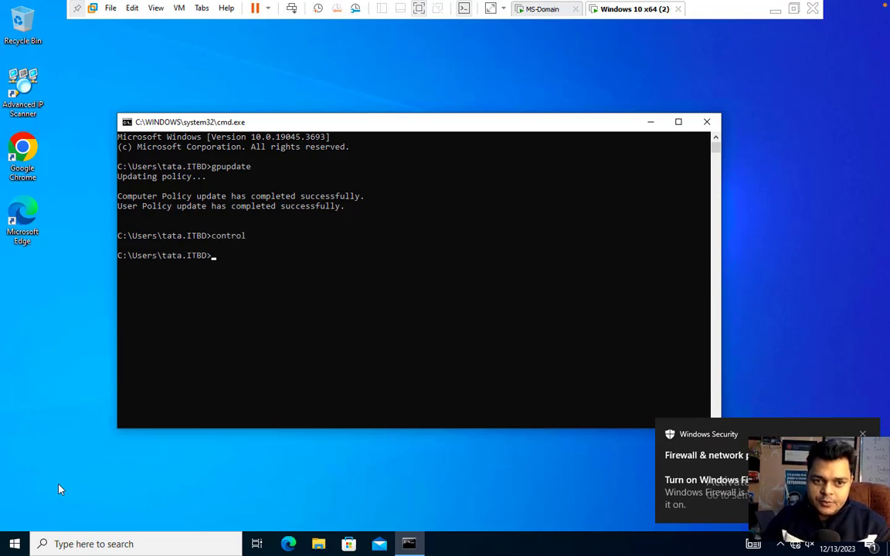
- View Control Panel items as Large icons, close Control Panel and the command prompt, and return to macOS
click(636, 151)
click(642, 184)
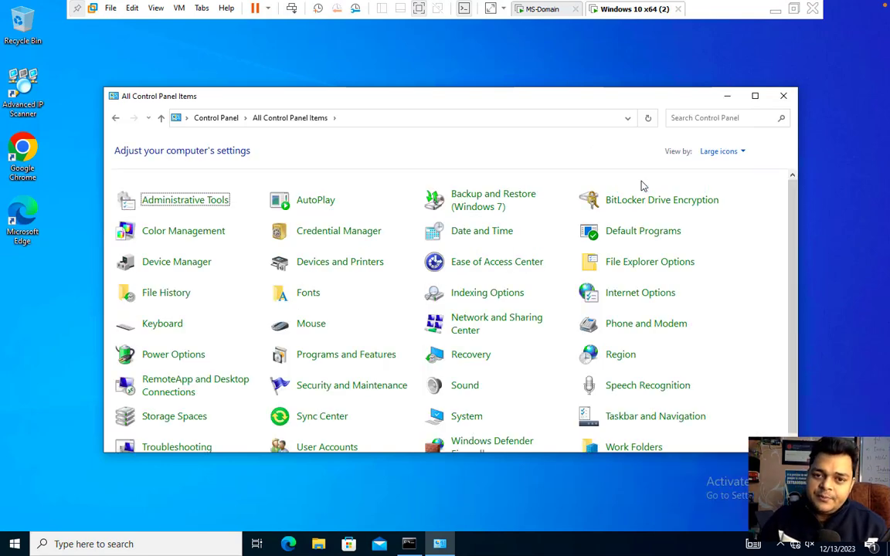
click(783, 96)
click(707, 122)
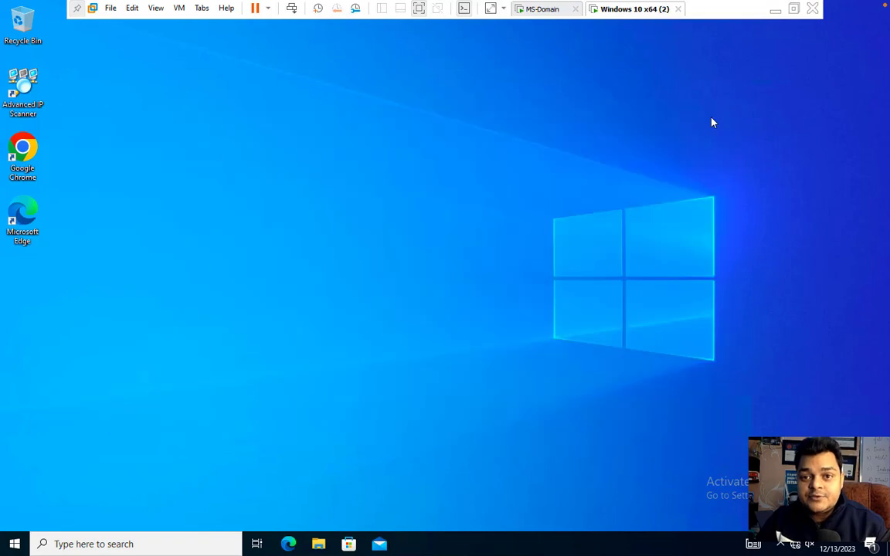
key(ctrl+Left)
key(ctrl+Left)
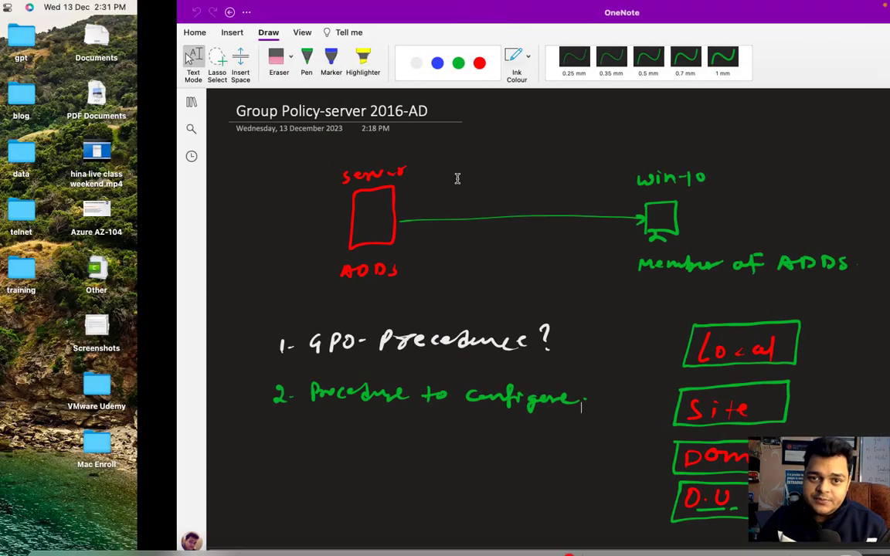